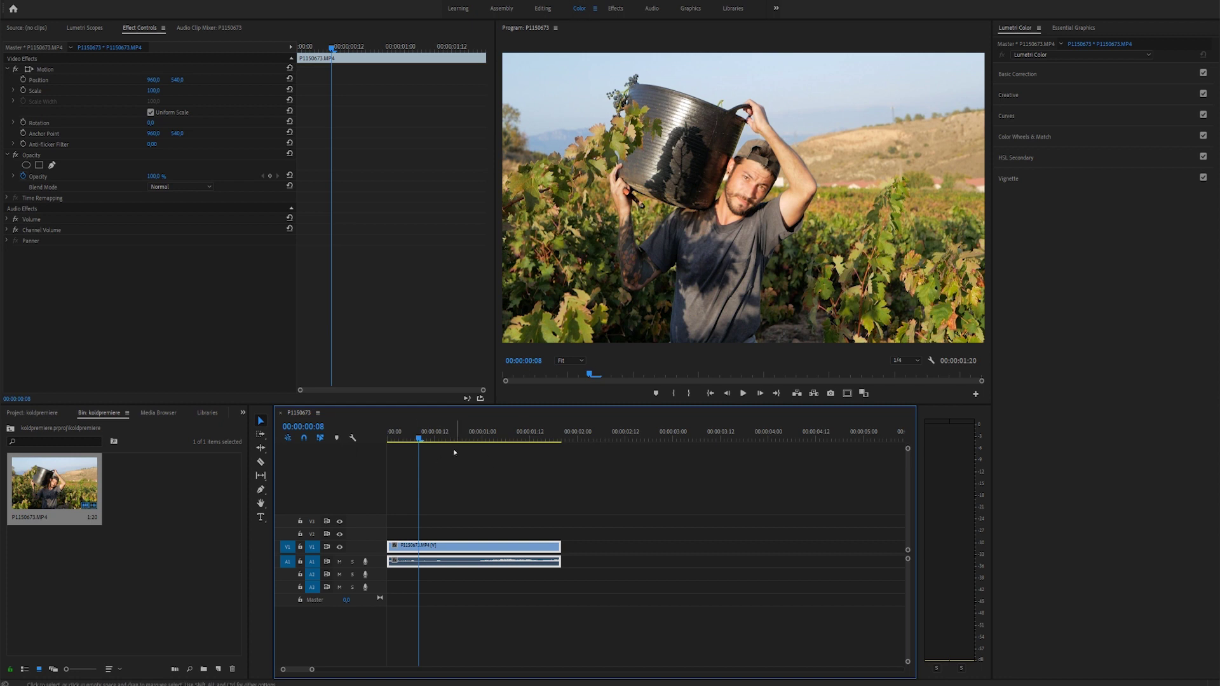
Step: Scrub the playhead to about 00:00:01:07 and expand the HSL Secondary section
drag(420, 435, 455, 435)
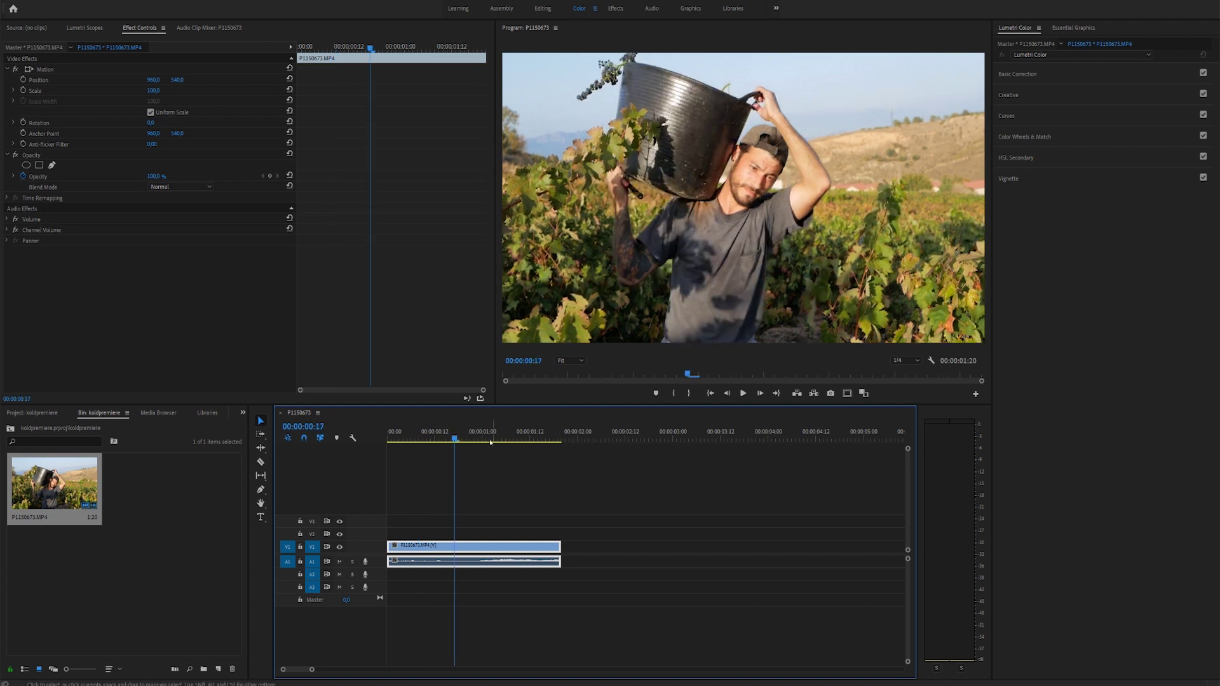
drag(460, 434, 485, 437)
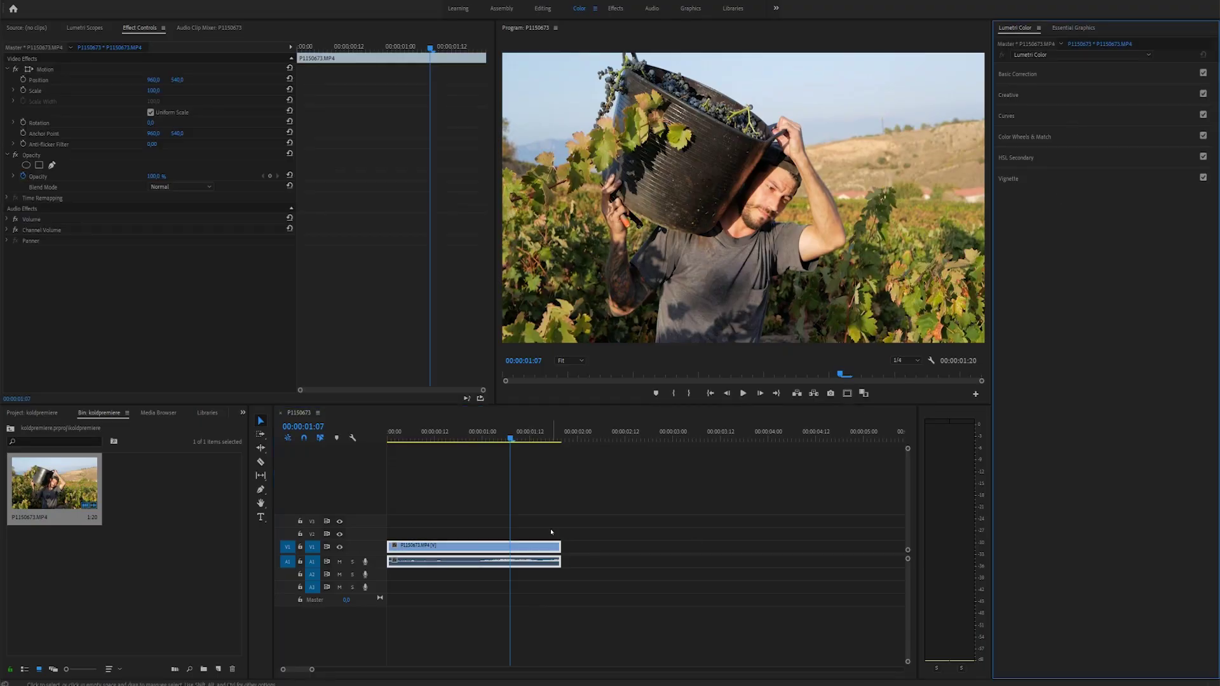
click(1022, 159)
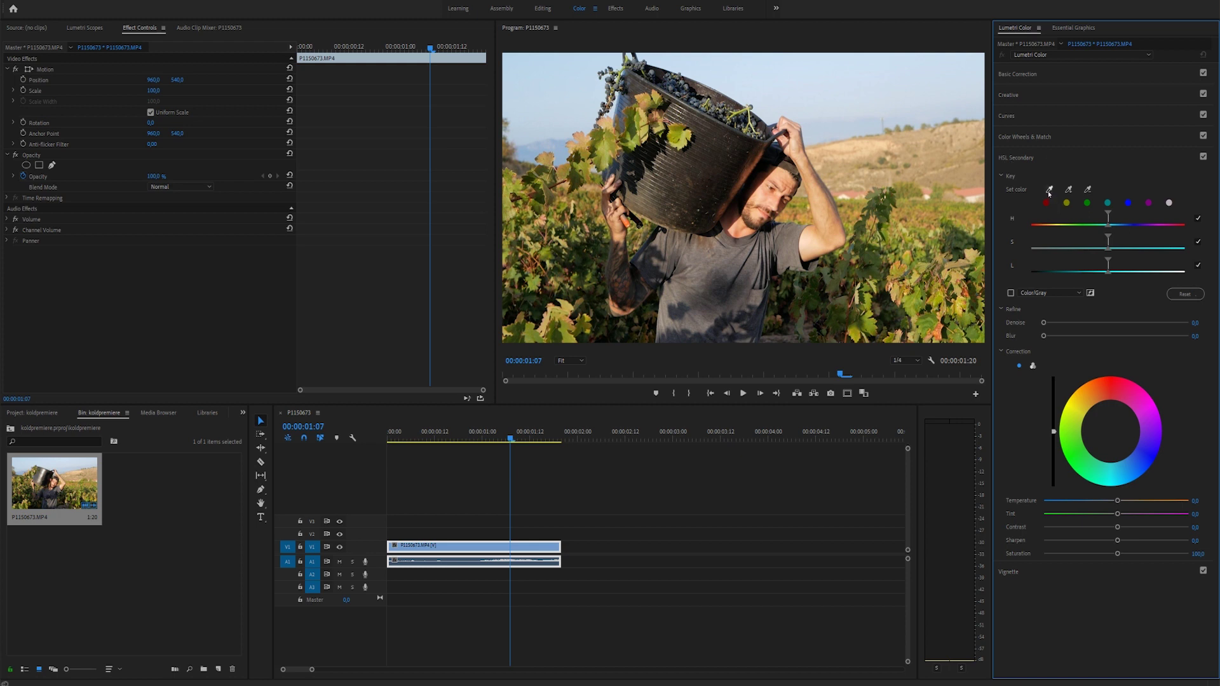
Step: Sample the man's skin with Set color, preview as Color/Gray, and widen the S range
click(895, 338)
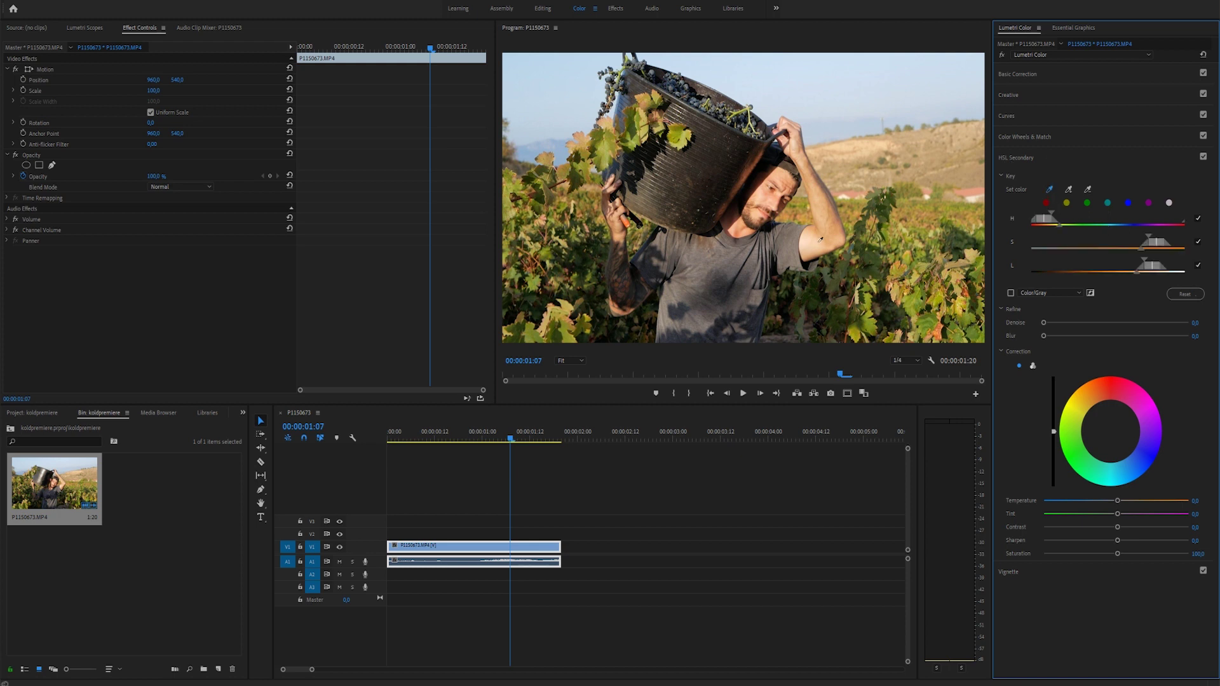
click(1011, 294)
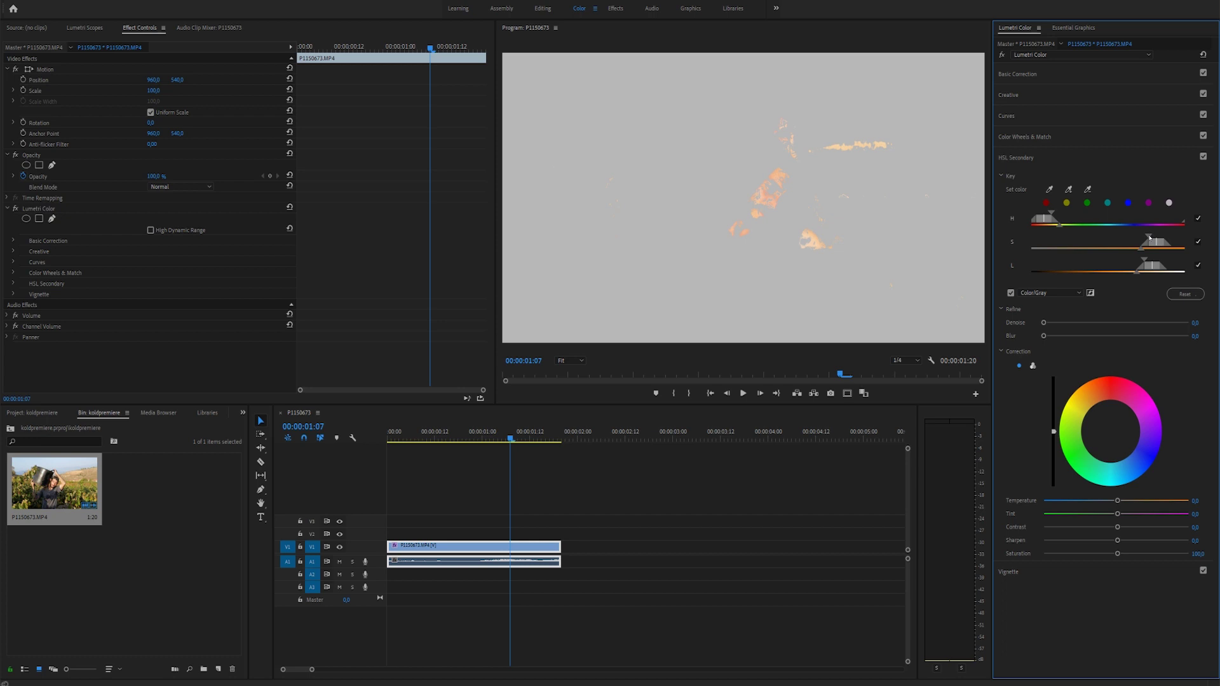
mouse_move(1149, 239)
mouse_down()
mouse_move(1115, 235)
mouse_move(1109, 266)
mouse_move(1087, 269)
mouse_move(1105, 270)
mouse_up()
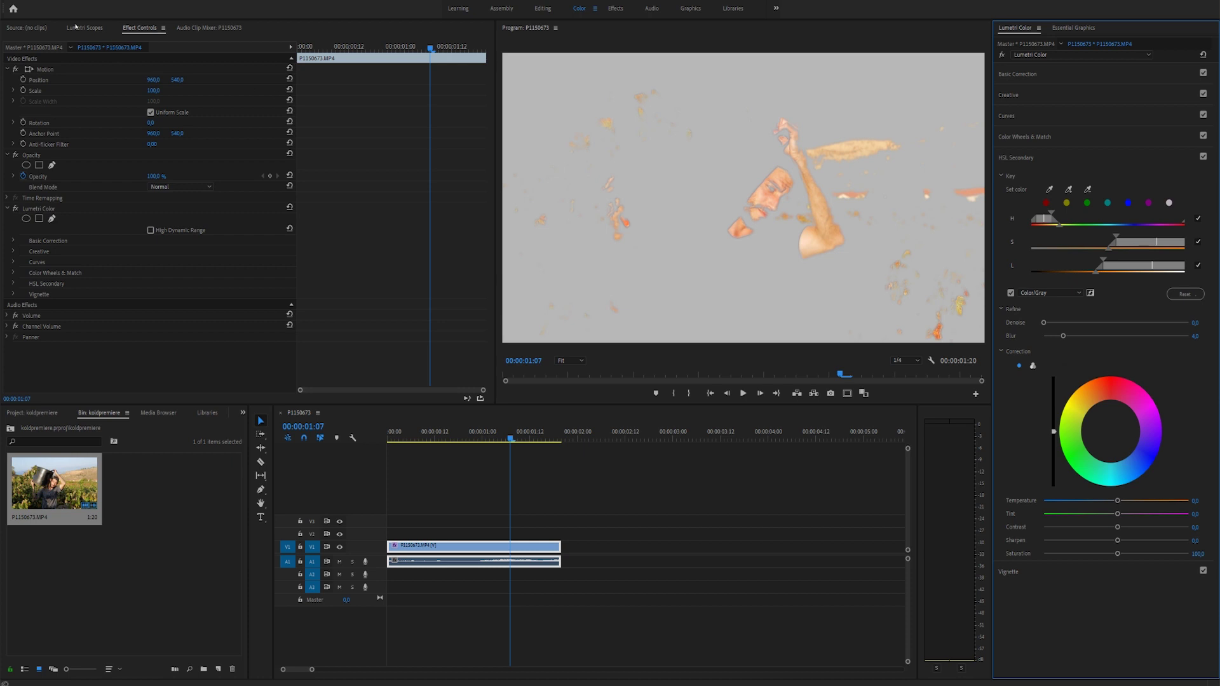
Step: Display the Lumetri Scopes and warm the keyed skin correction toward a pinkish hue
click(81, 28)
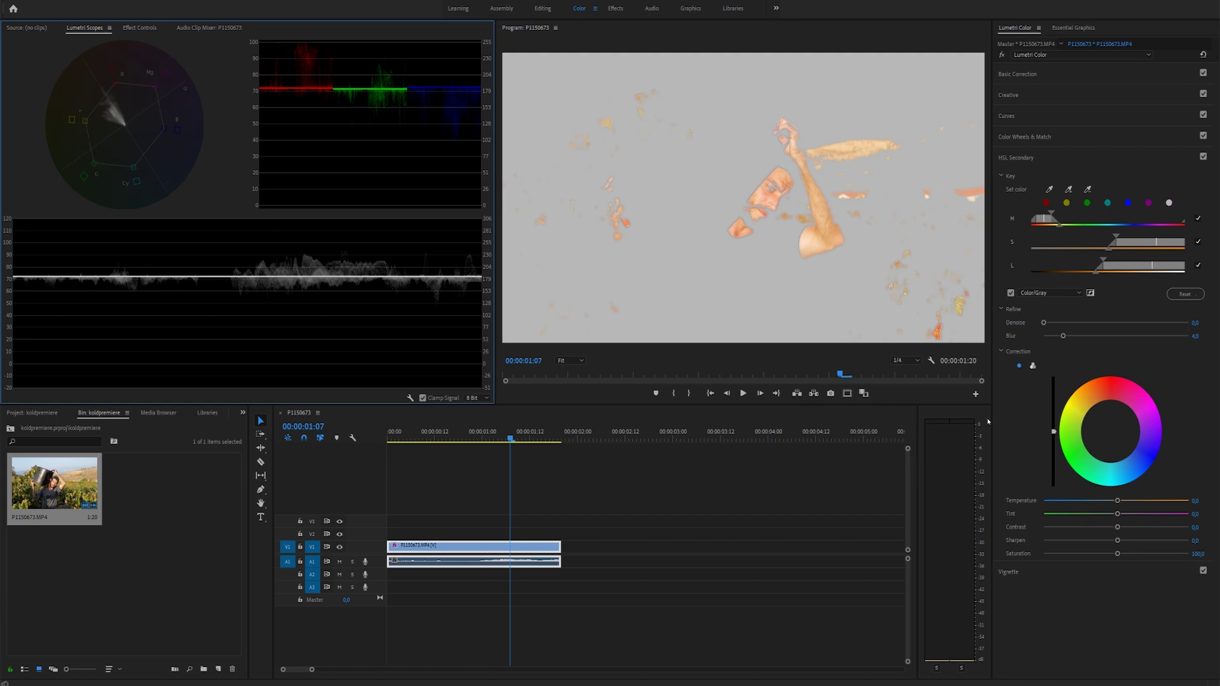
click(1096, 426)
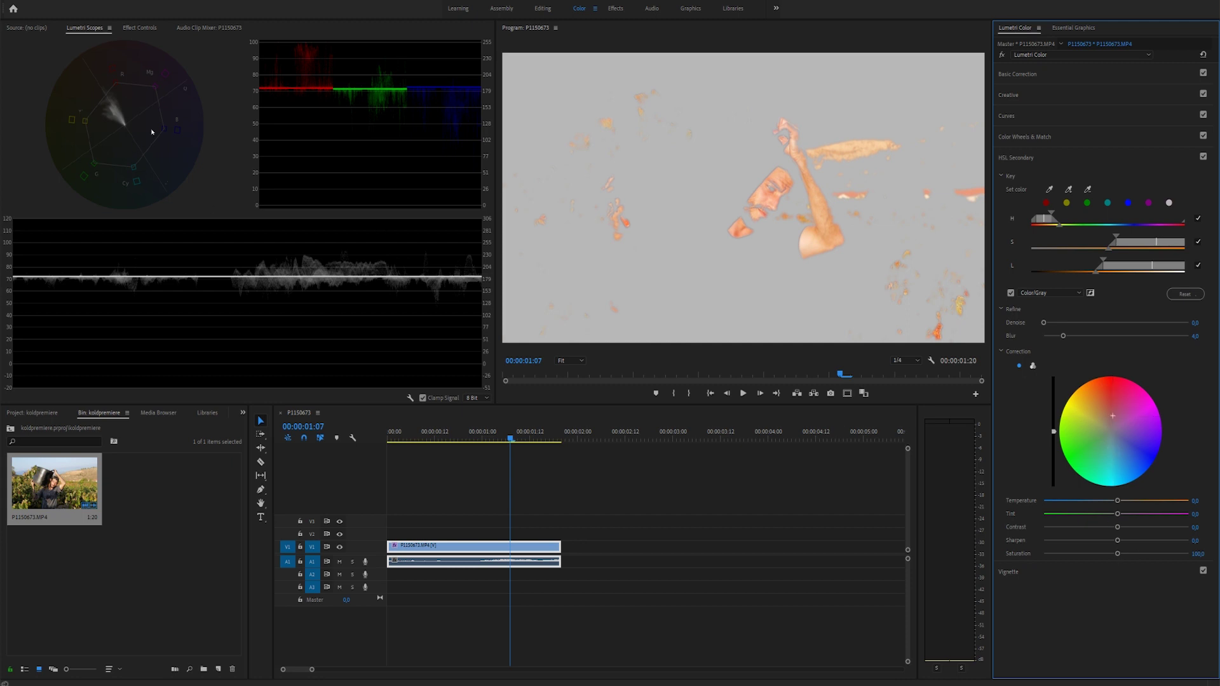
right_click(115, 124)
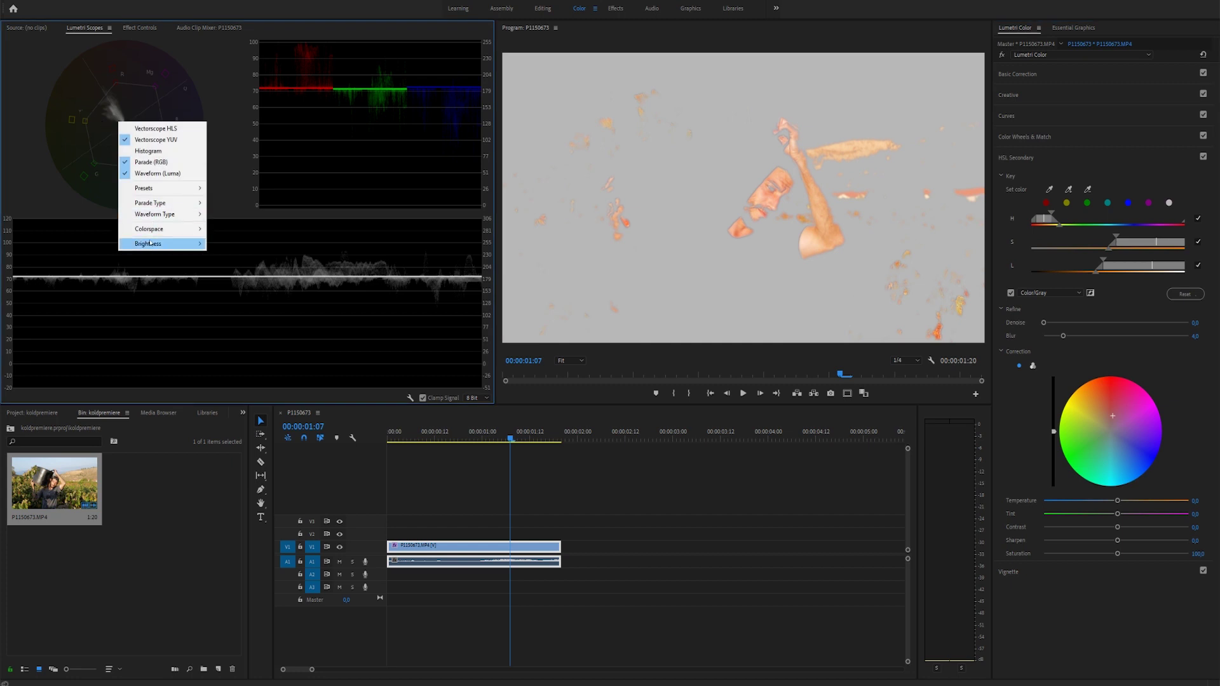
Step: Try Dimmed scope brightness, restore normal brightness, and turn off the grey key preview
click(229, 267)
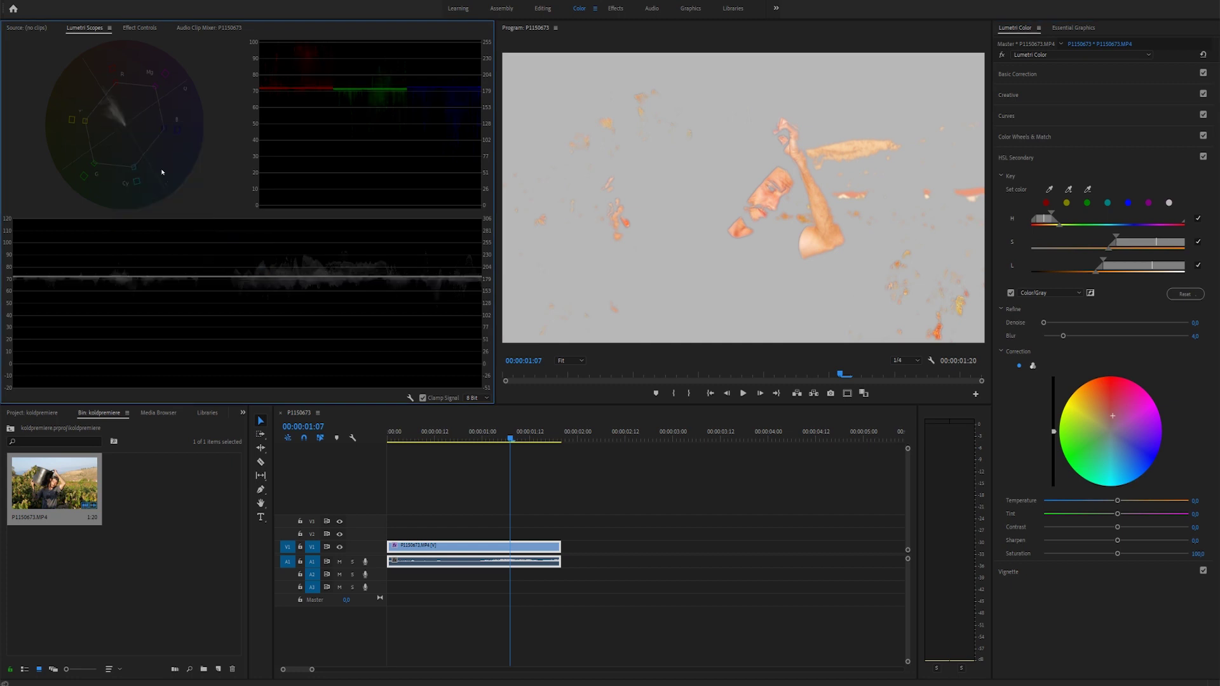
right_click(138, 155)
click(253, 290)
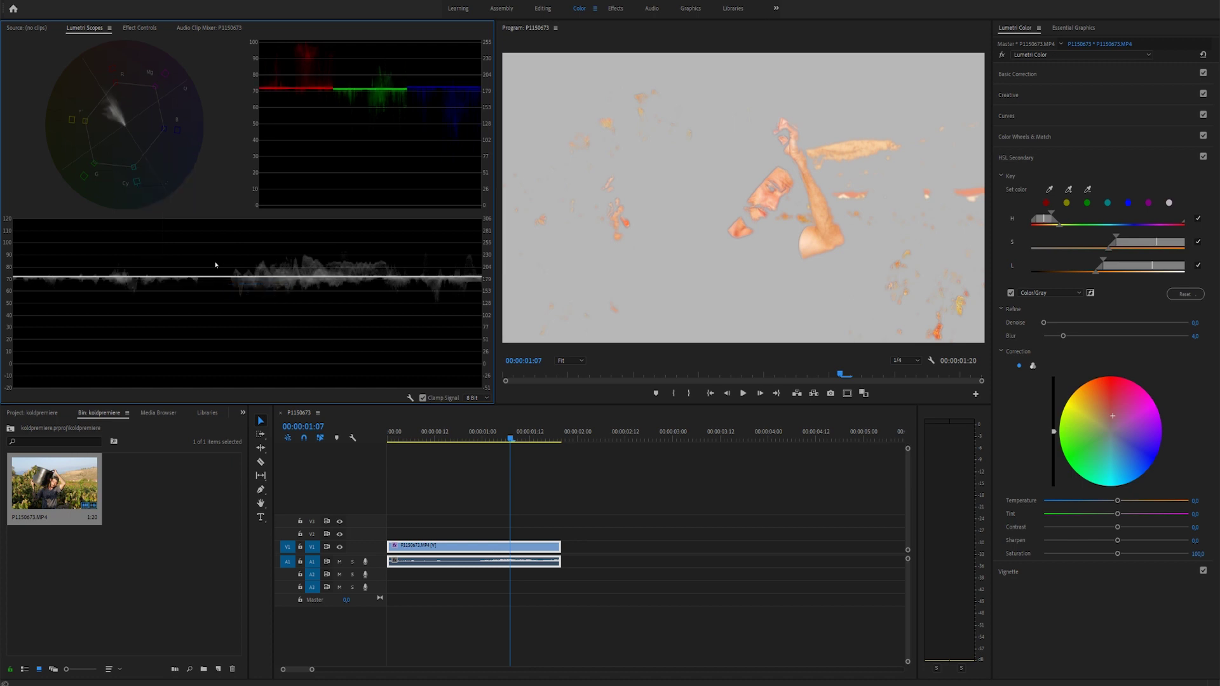
right_click(162, 203)
click(277, 323)
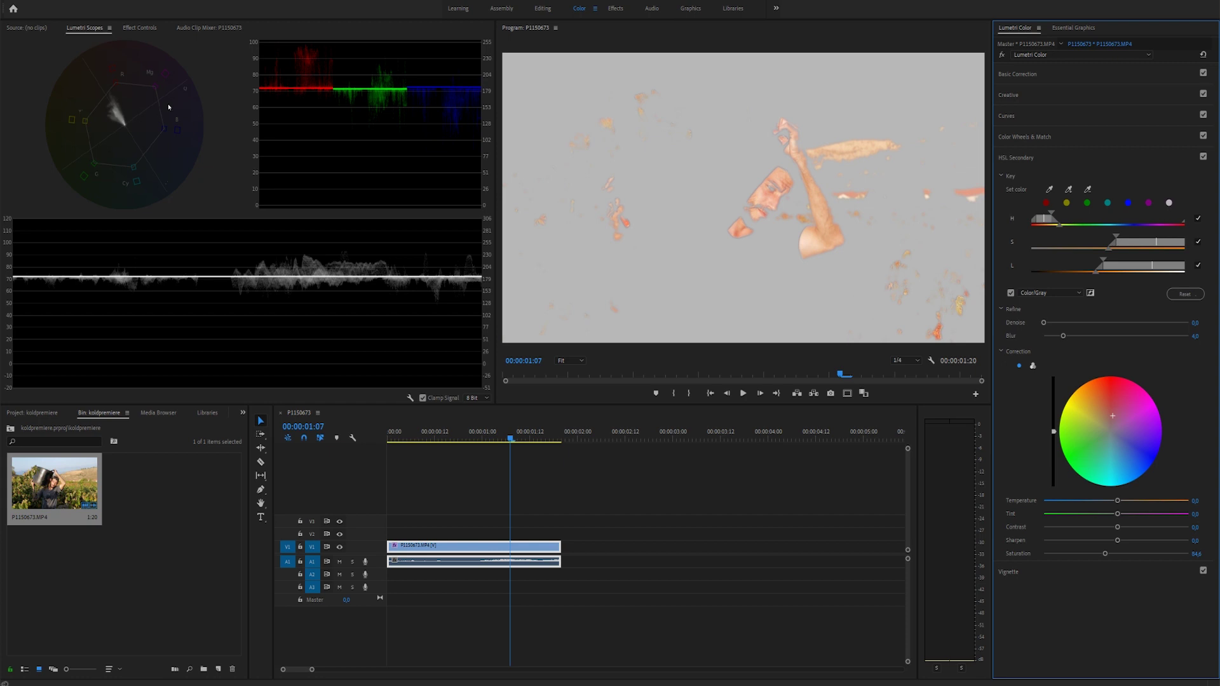
click(1010, 293)
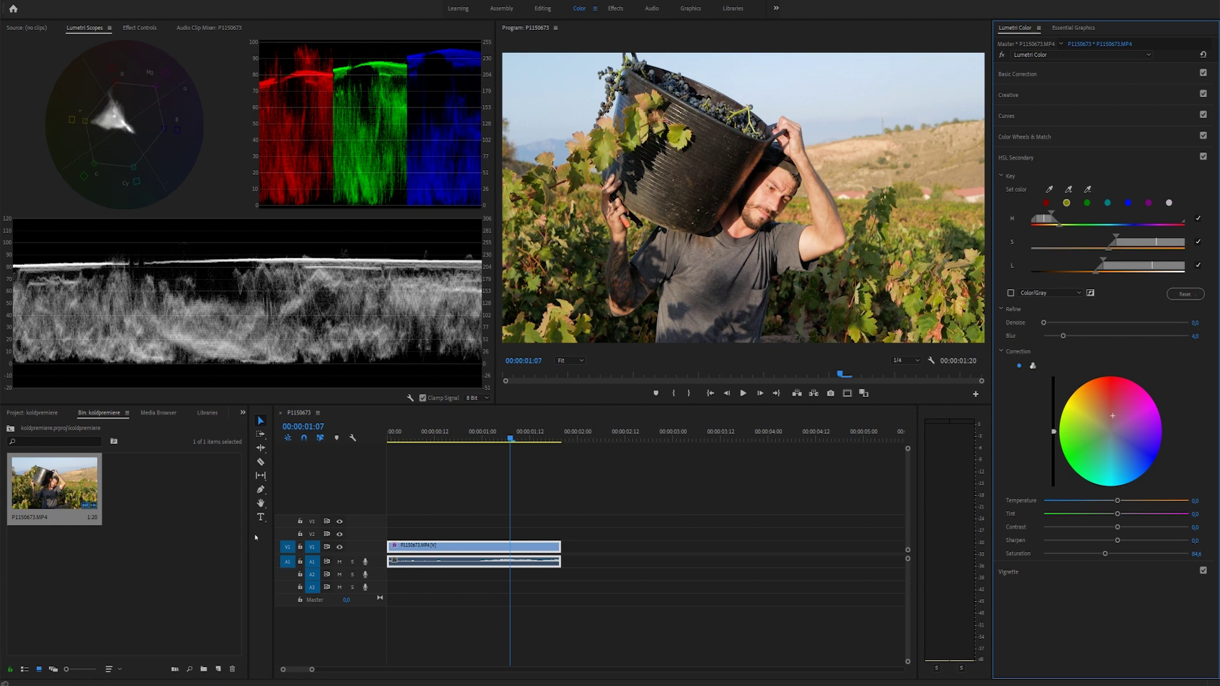
Step: Search the Effects panel for "lumetri color" and drag a second instance onto the vineyard clip
click(242, 413)
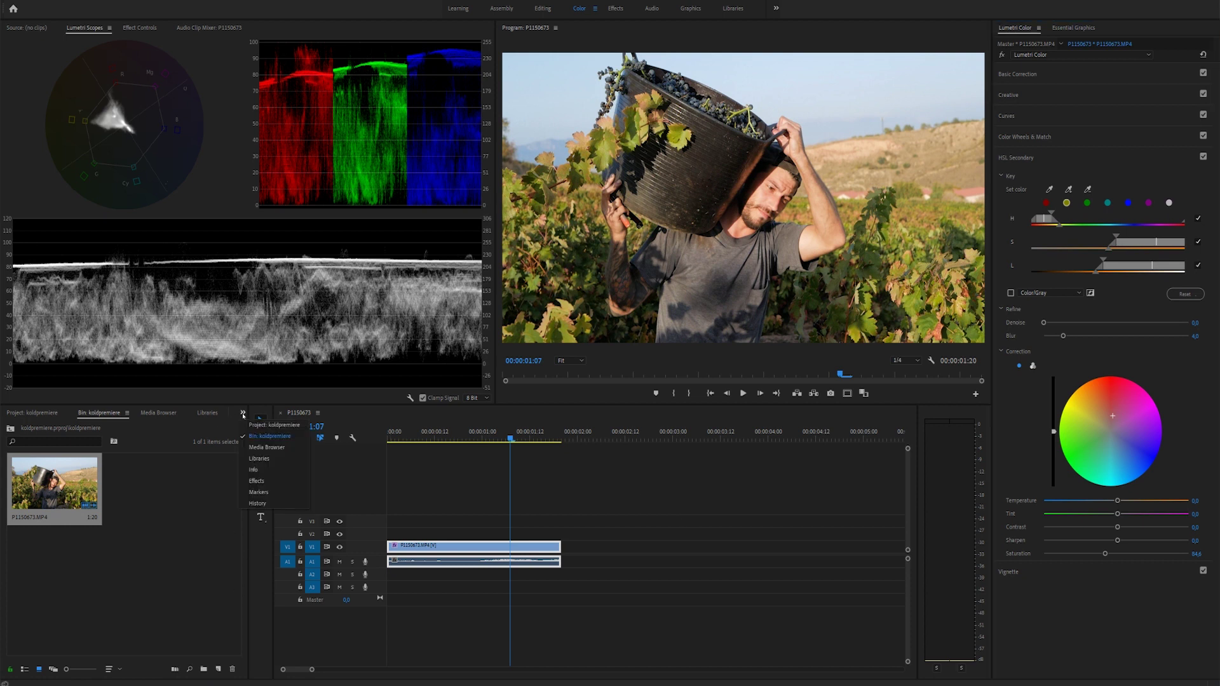
click(272, 480)
click(44, 427)
text(lume)
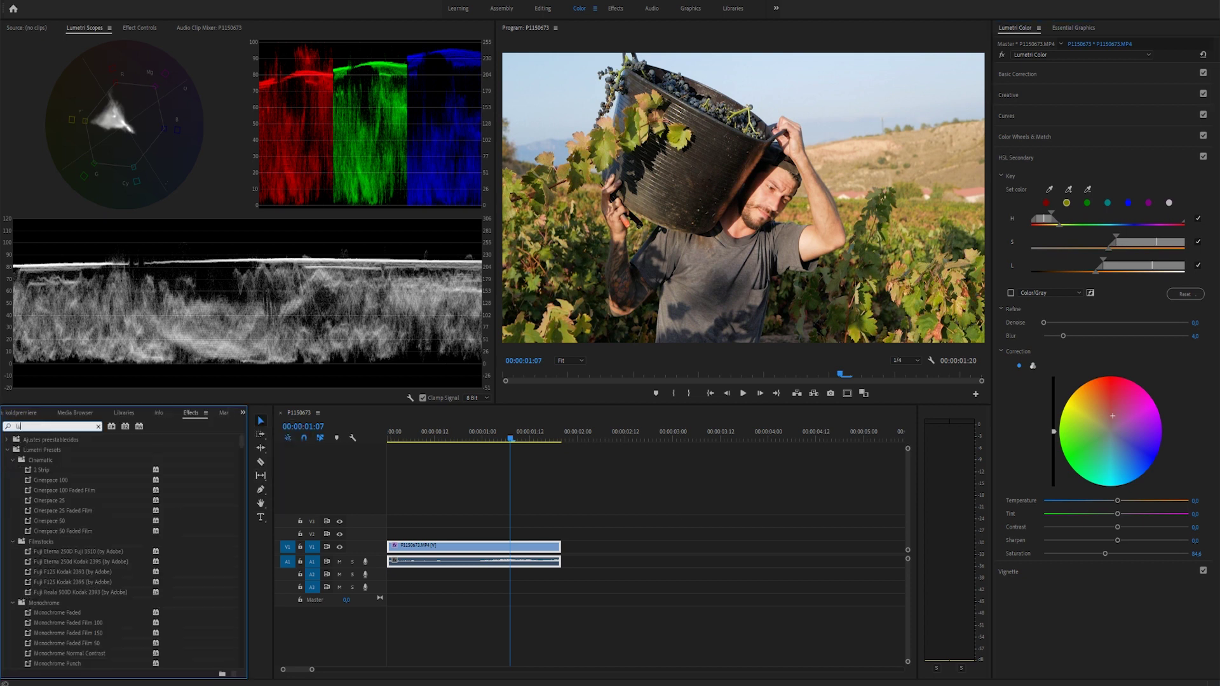
text(tro)
key(BackSpace)
text(i)
text( colo)
drag(48, 500, 474, 547)
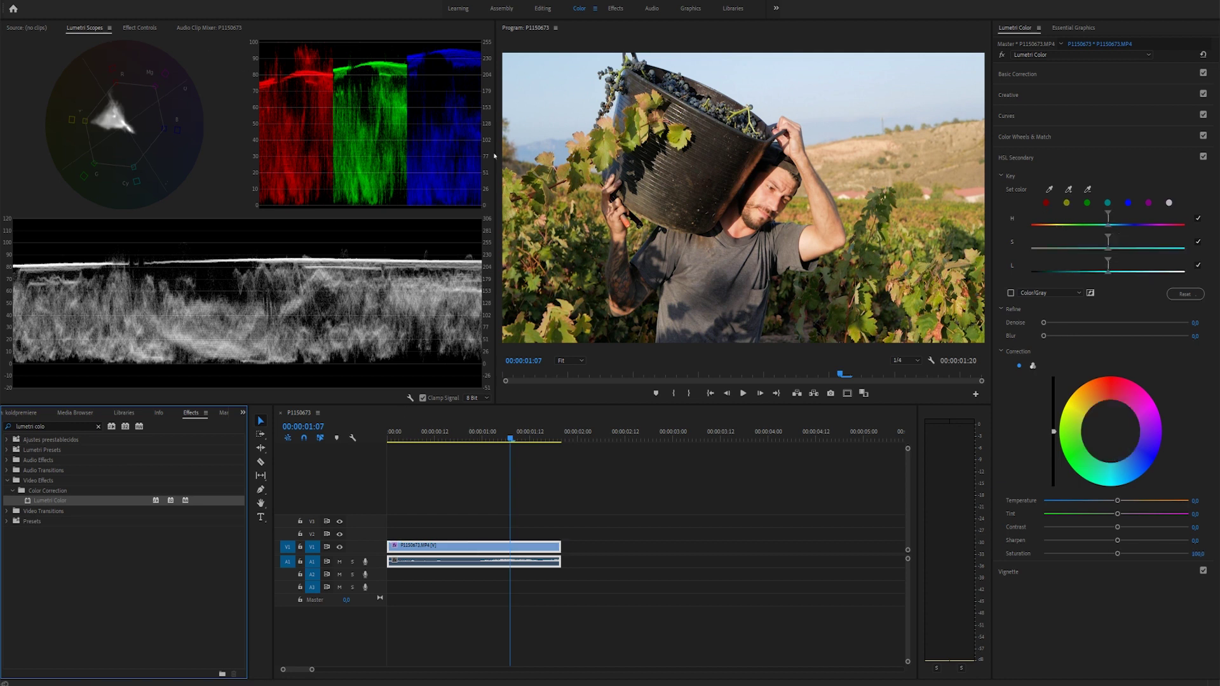
Step: Select the new Lumetri Color instance and sample the sky colour for a new key
click(1038, 54)
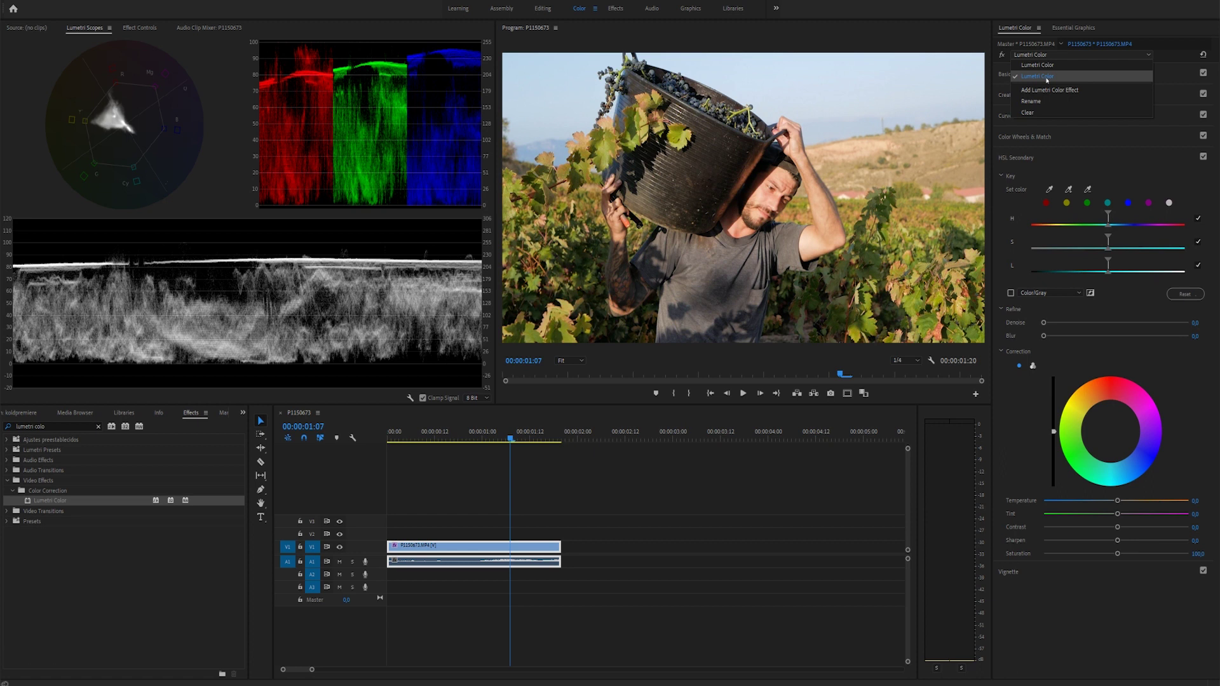
click(750, 536)
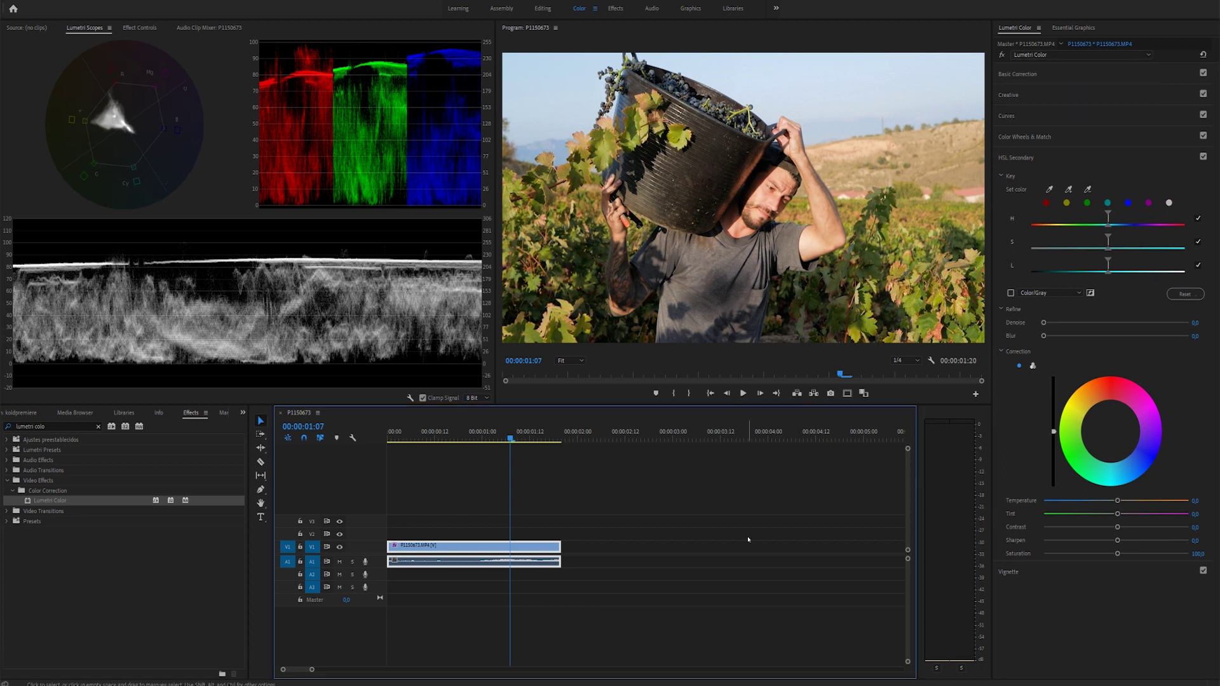
click(474, 546)
click(1049, 190)
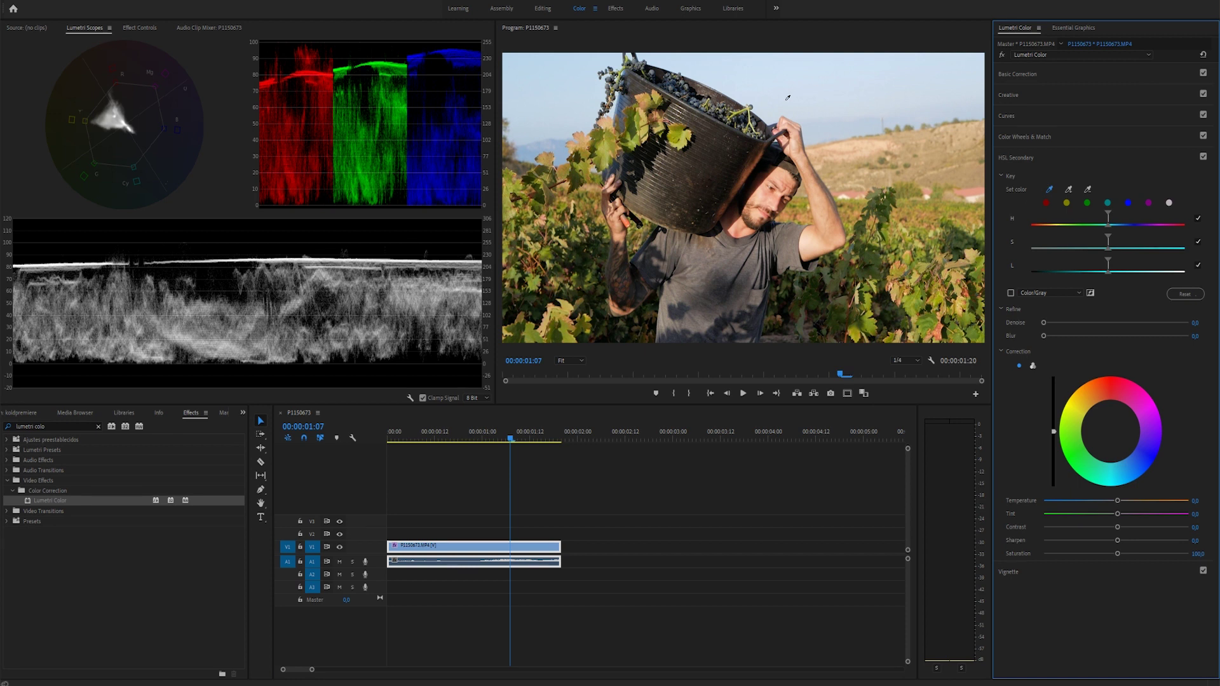
click(892, 146)
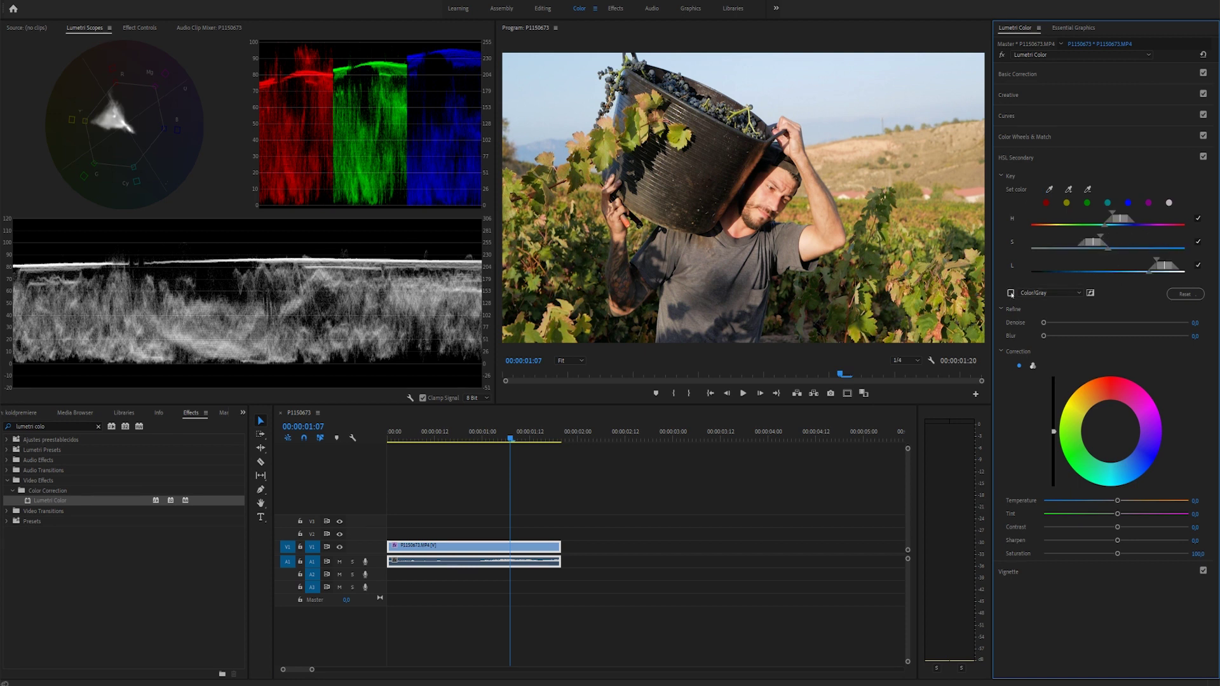
Step: Preview the sky key against grey, widening its luminance range and softening its edges
click(1011, 293)
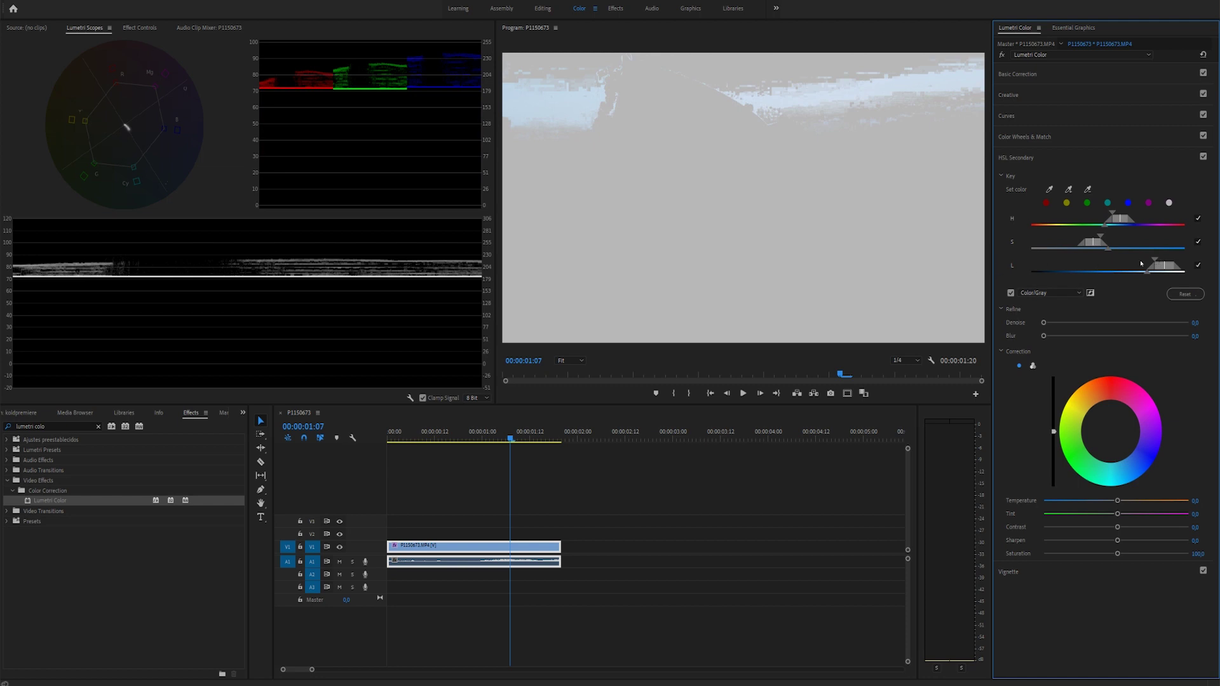
drag(1153, 268, 1129, 270)
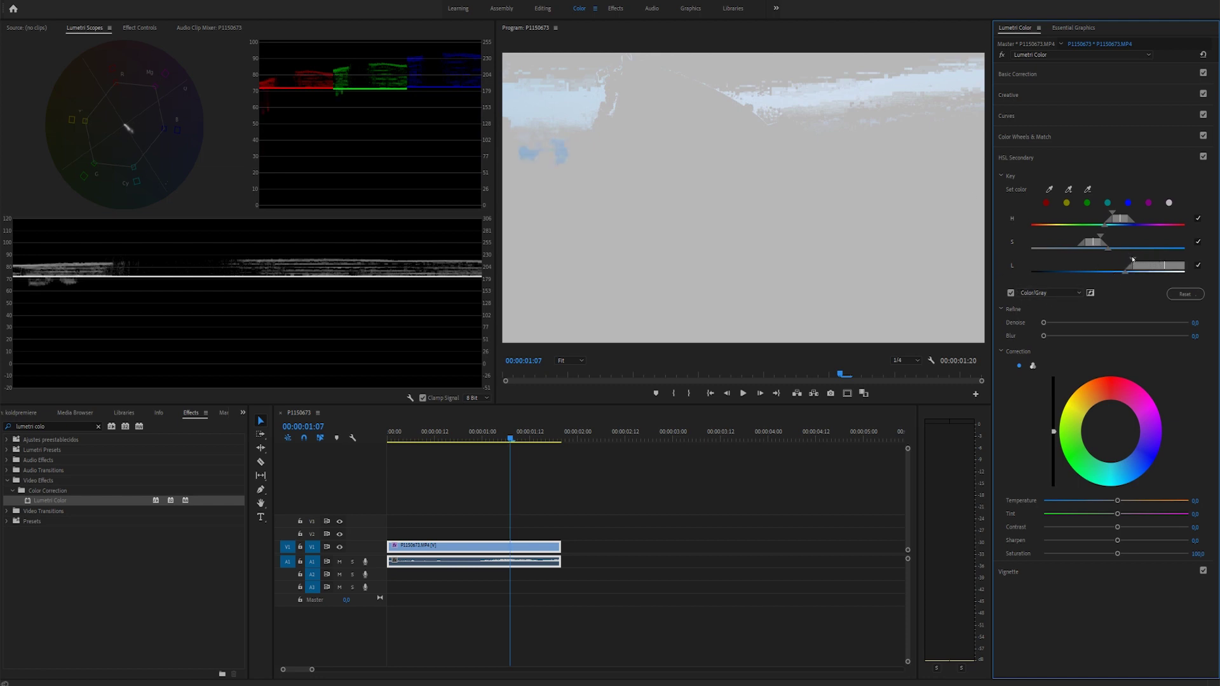
mouse_move(1132, 259)
mouse_down()
mouse_move(1090, 260)
mouse_move(1149, 235)
mouse_up()
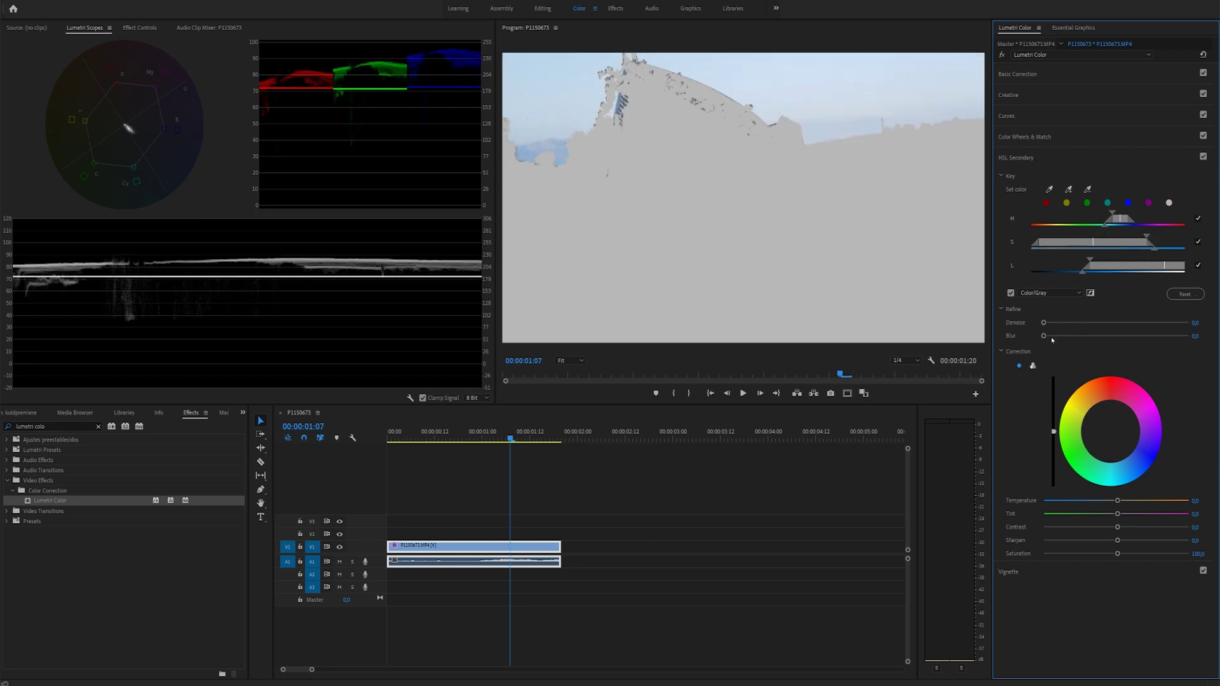
drag(1046, 336, 1093, 336)
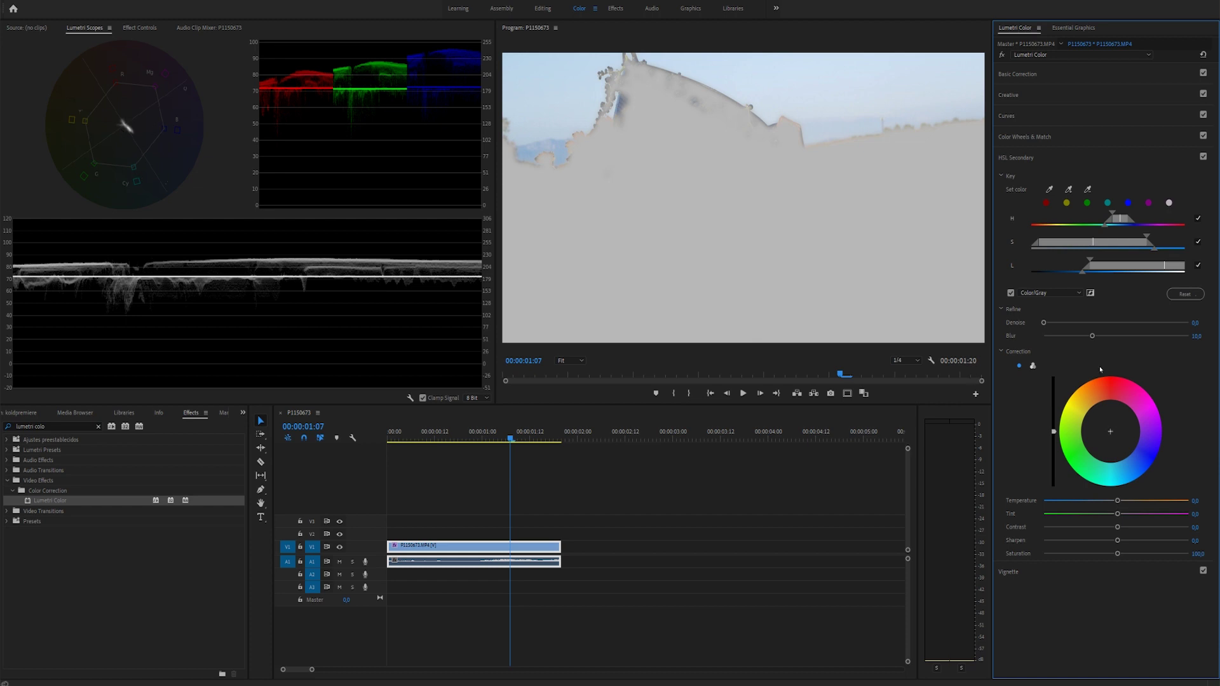
Step: Shift the keyed sky toward a deeper blue and return to the full-colour view
drag(1109, 418, 1111, 441)
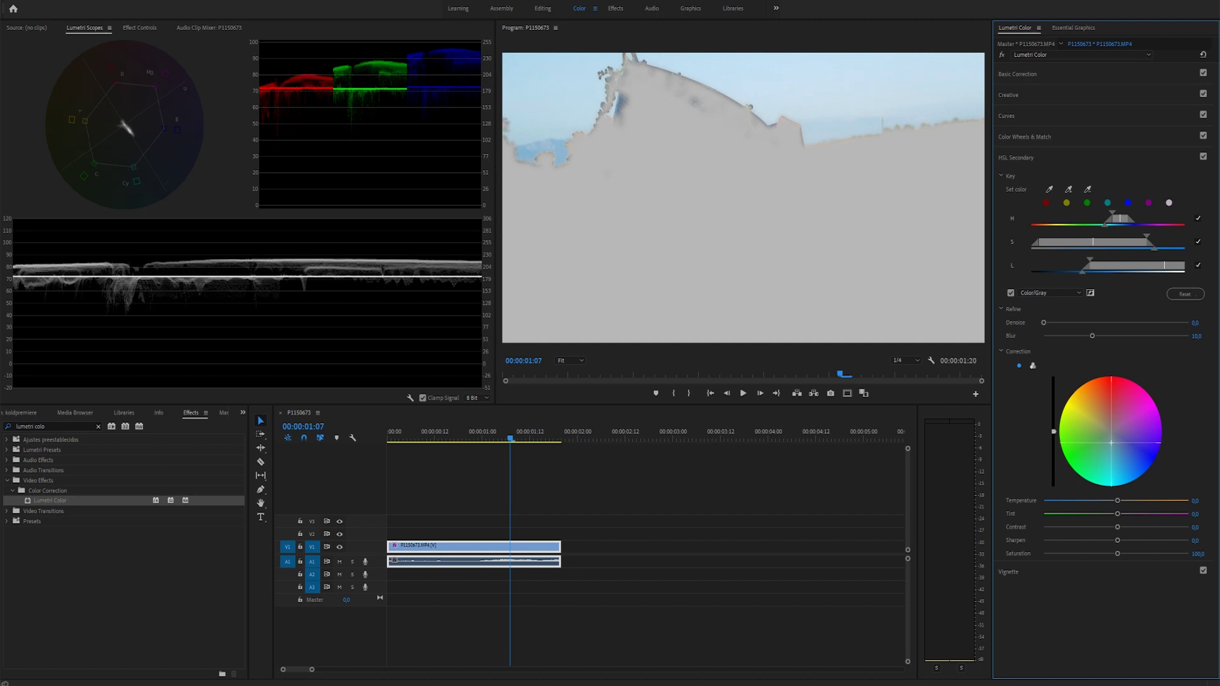
drag(1110, 440, 1107, 454)
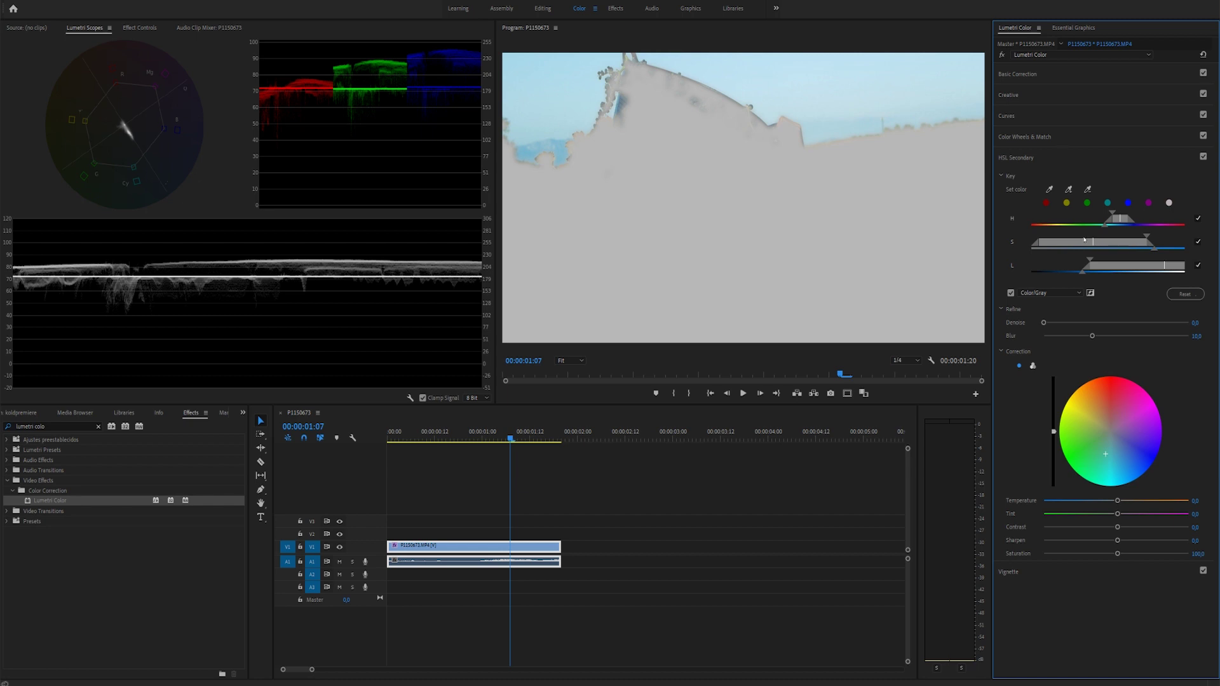
click(1012, 293)
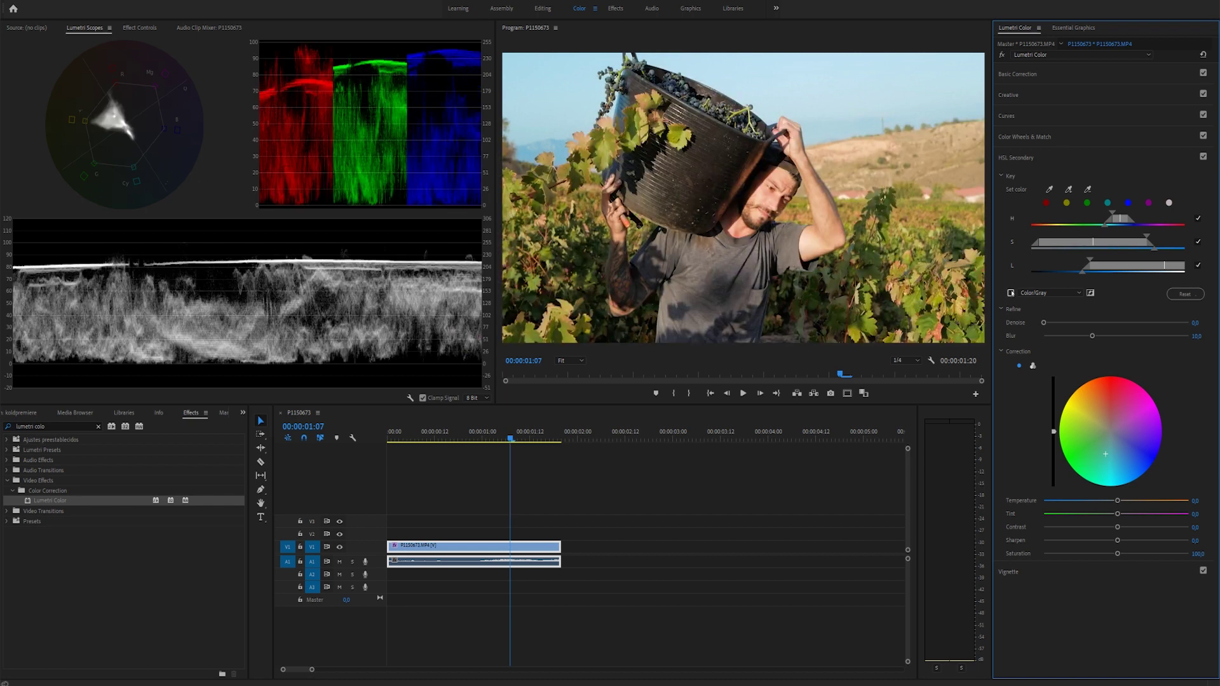
Step: Compare the sky correction on and off, and add a third Lumetri Color effect
click(1203, 156)
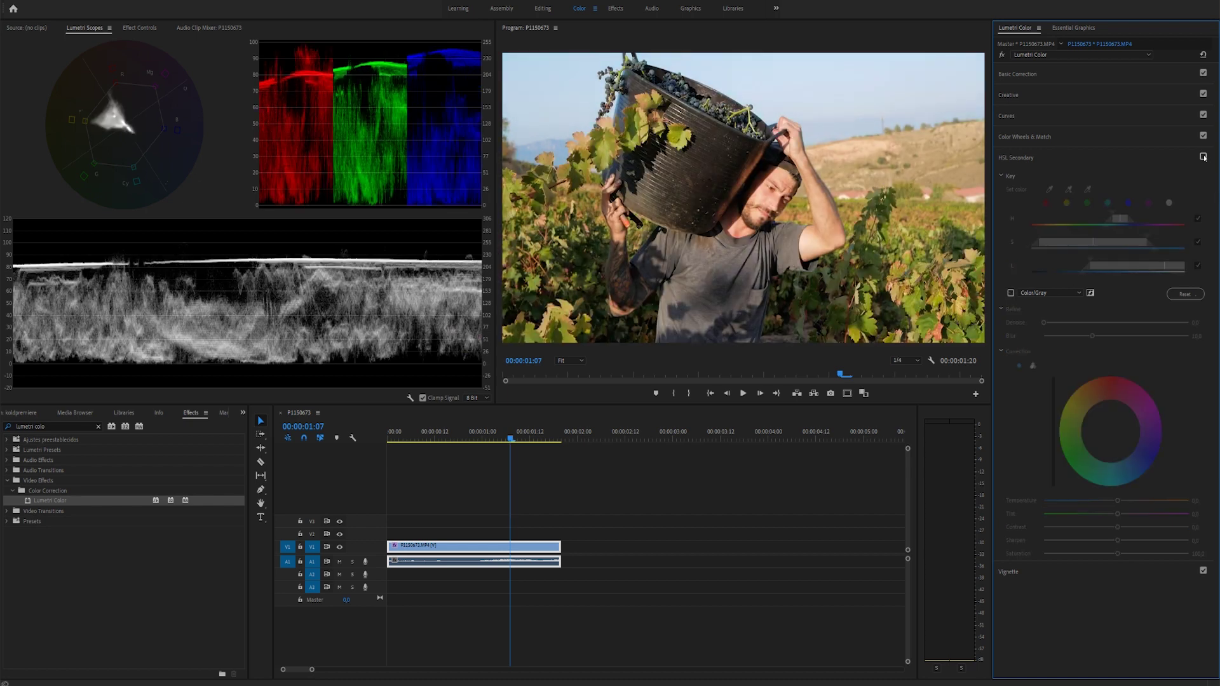
click(1204, 156)
click(1203, 157)
click(1203, 157)
click(1203, 157)
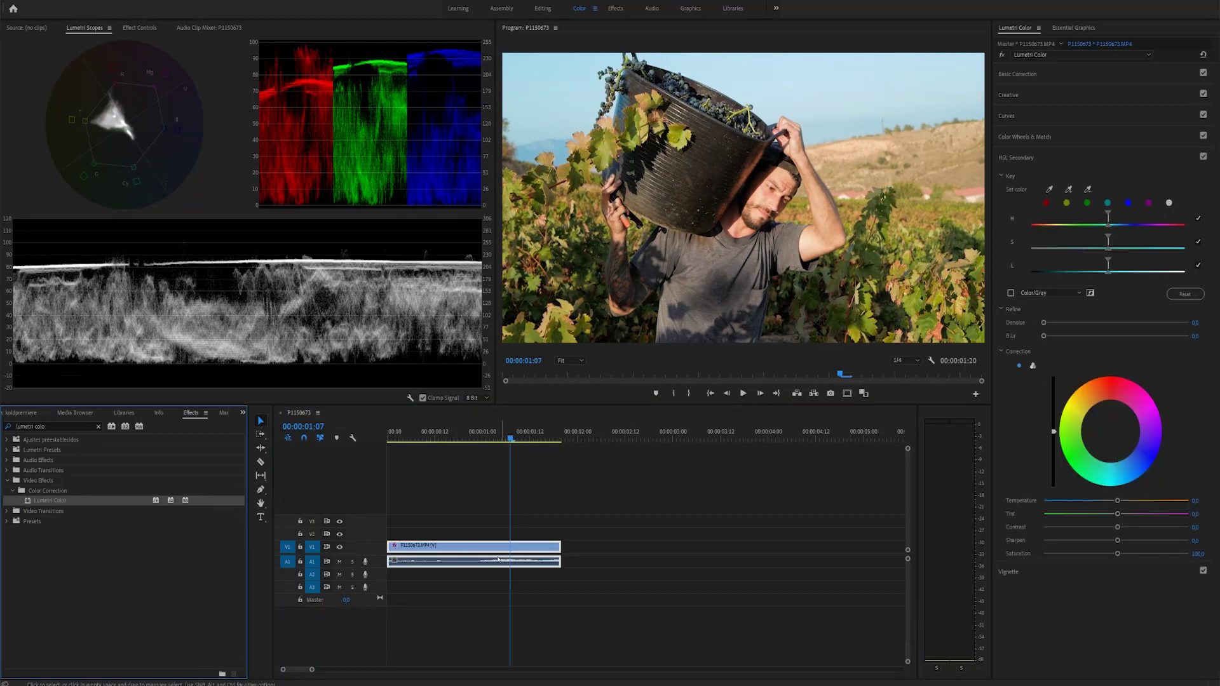
click(1057, 56)
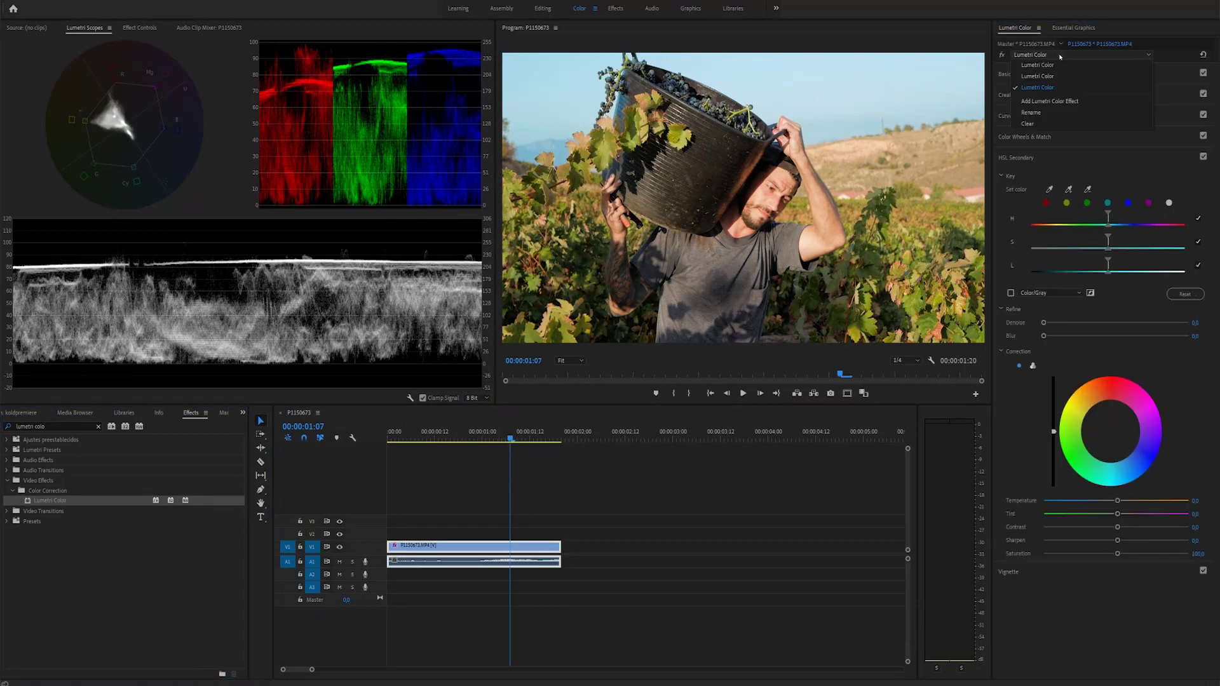
Step: Select the third Lumetri Color instance and widen its S range to key the green foliage
click(1056, 89)
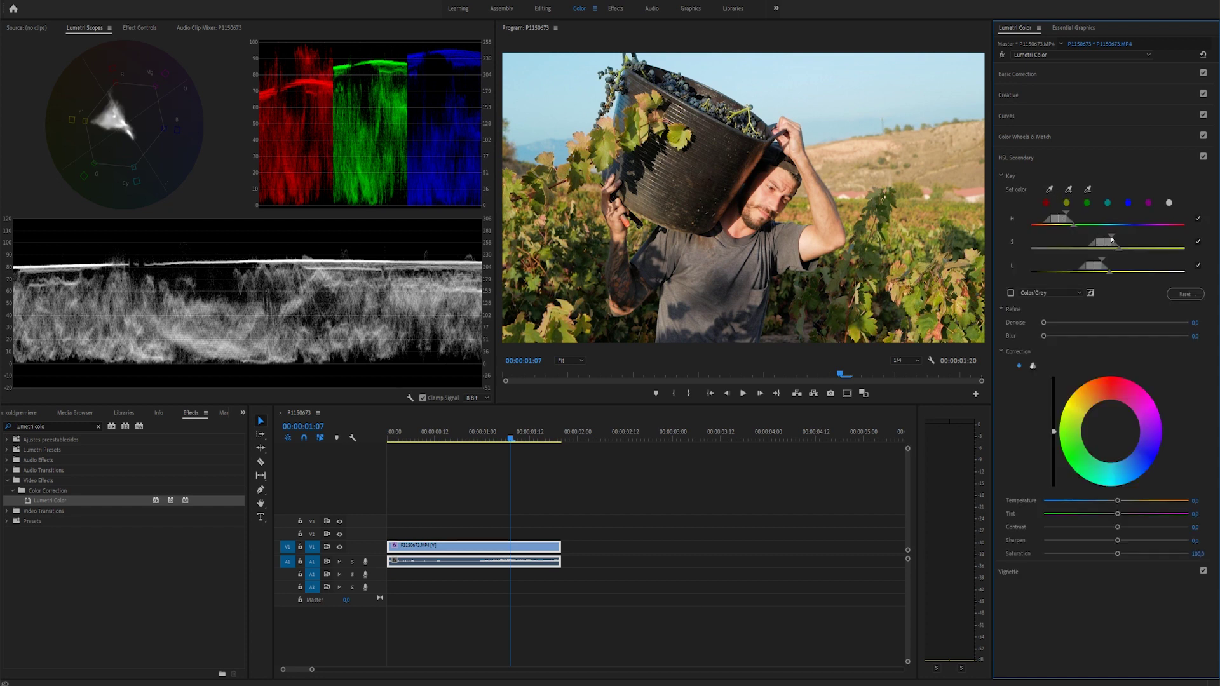
mouse_move(1113, 238)
mouse_down()
mouse_move(1157, 236)
mouse_move(1141, 261)
mouse_move(1152, 263)
mouse_up()
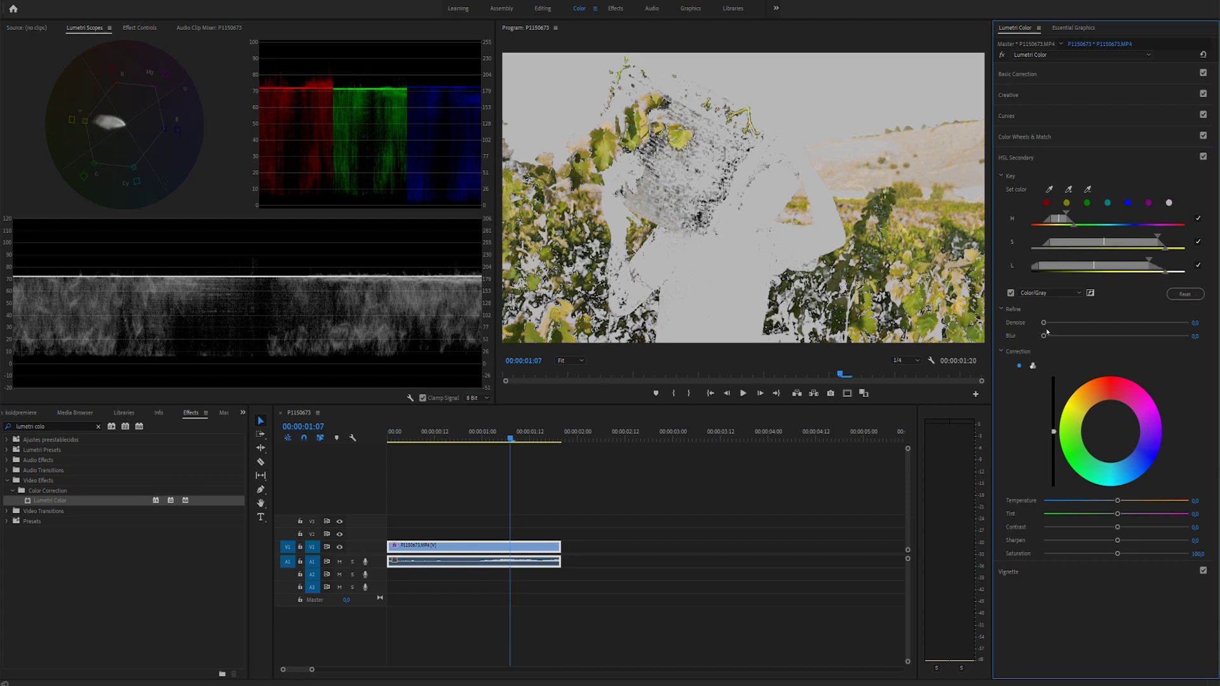
Step: Soften the foliage key, push the greens toward orange, lower saturation, and view full colour
drag(1043, 338, 1064, 337)
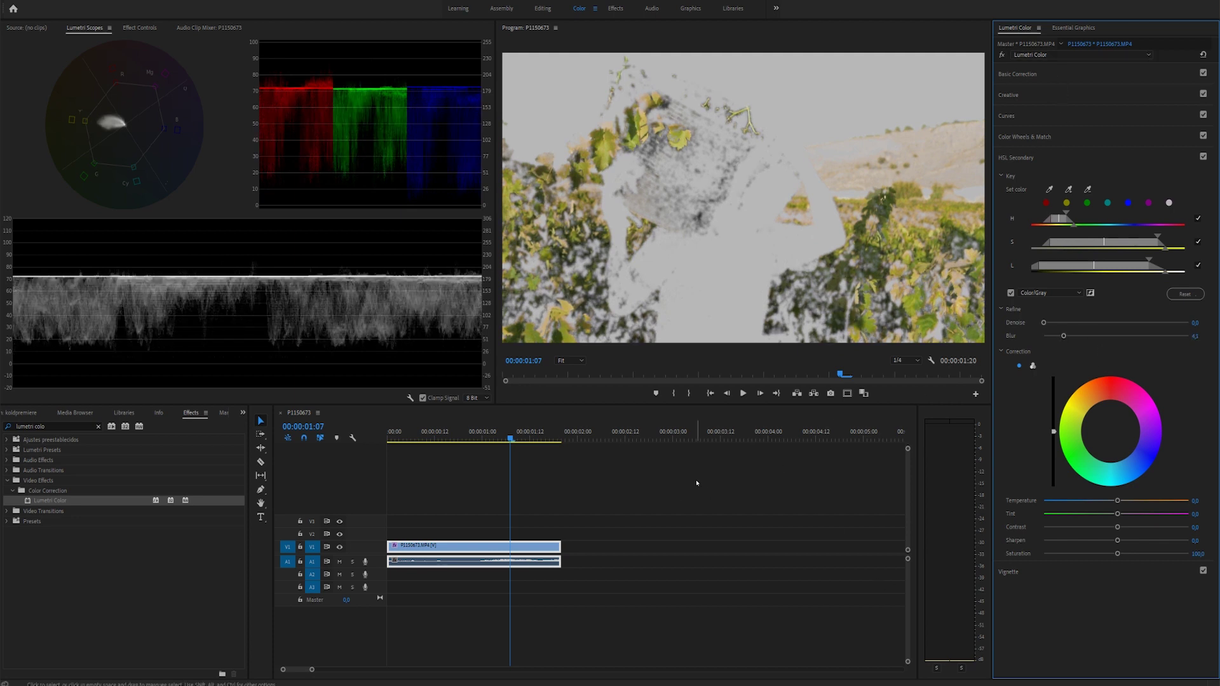
click(705, 502)
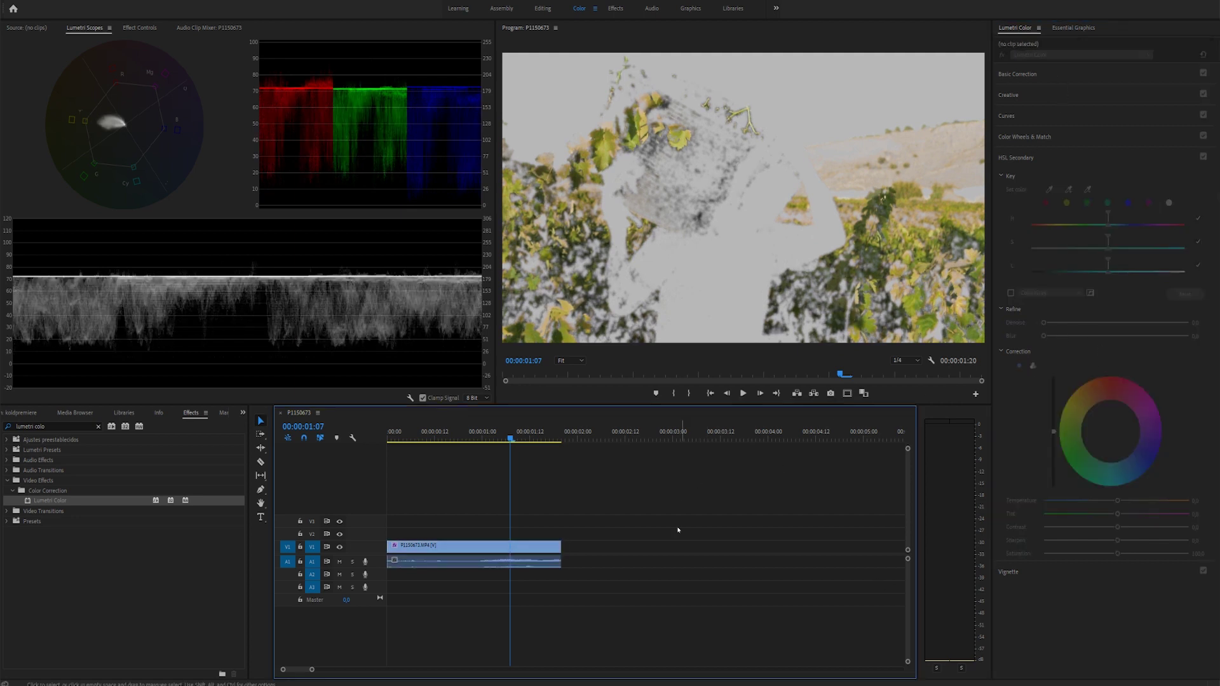
click(1188, 545)
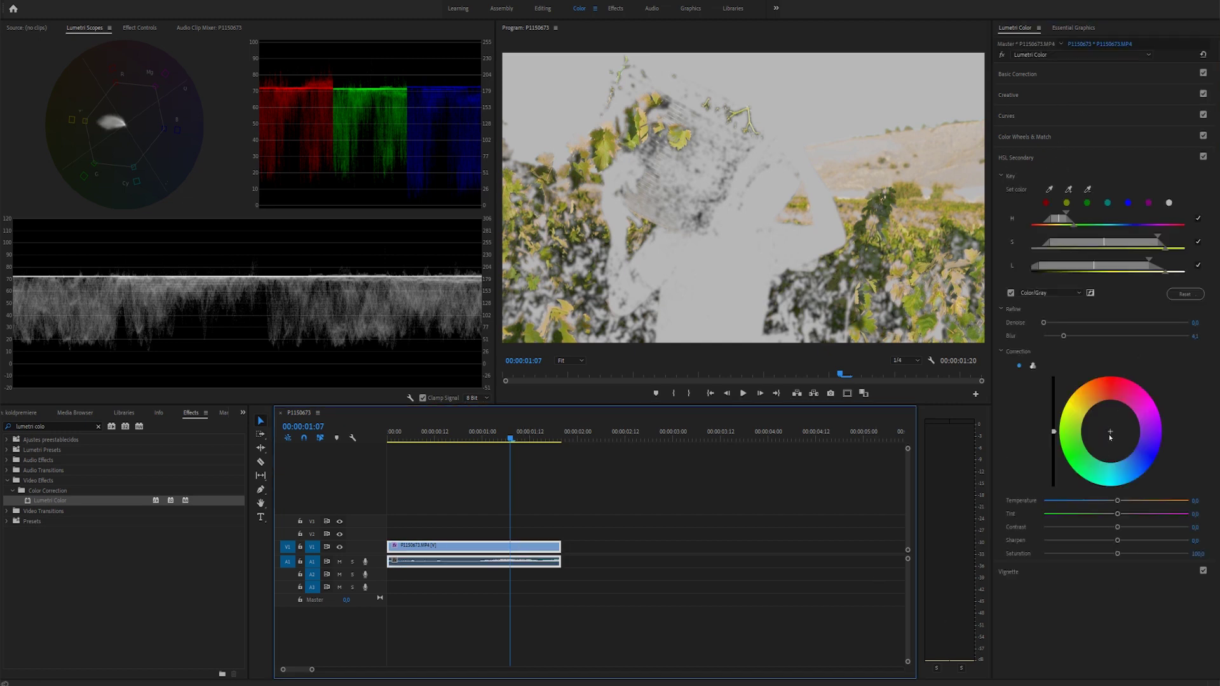
drag(1108, 434, 1102, 405)
drag(1117, 554, 1104, 552)
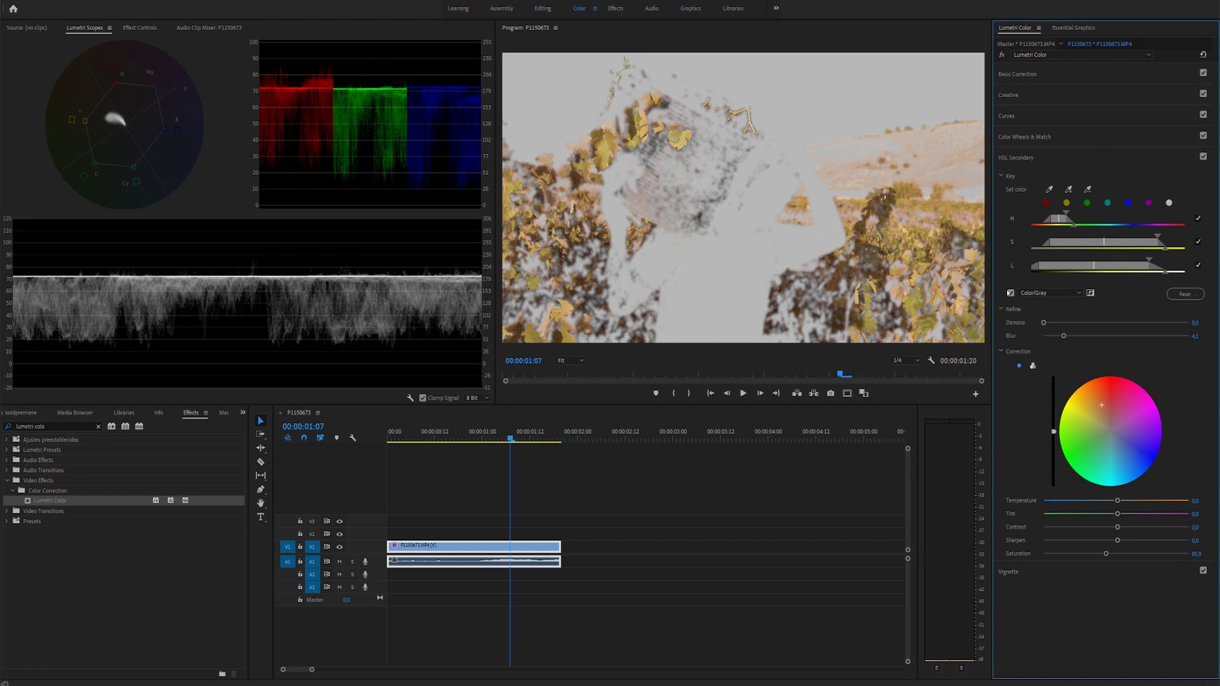
click(1011, 293)
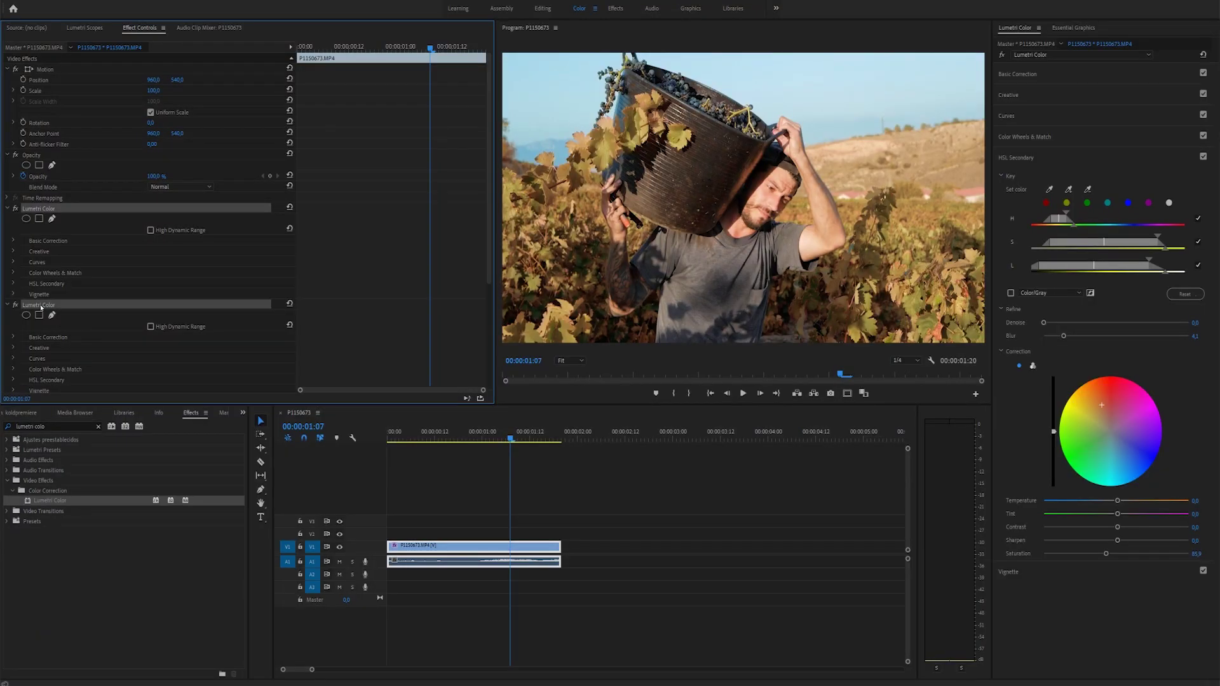
scroll(44, 304, down, 2)
scroll(47, 303, down, 2)
Step: Shift-select all three Lumetri Color effects in Effect Controls and choose Save Preset
ctrl+click(49, 288)
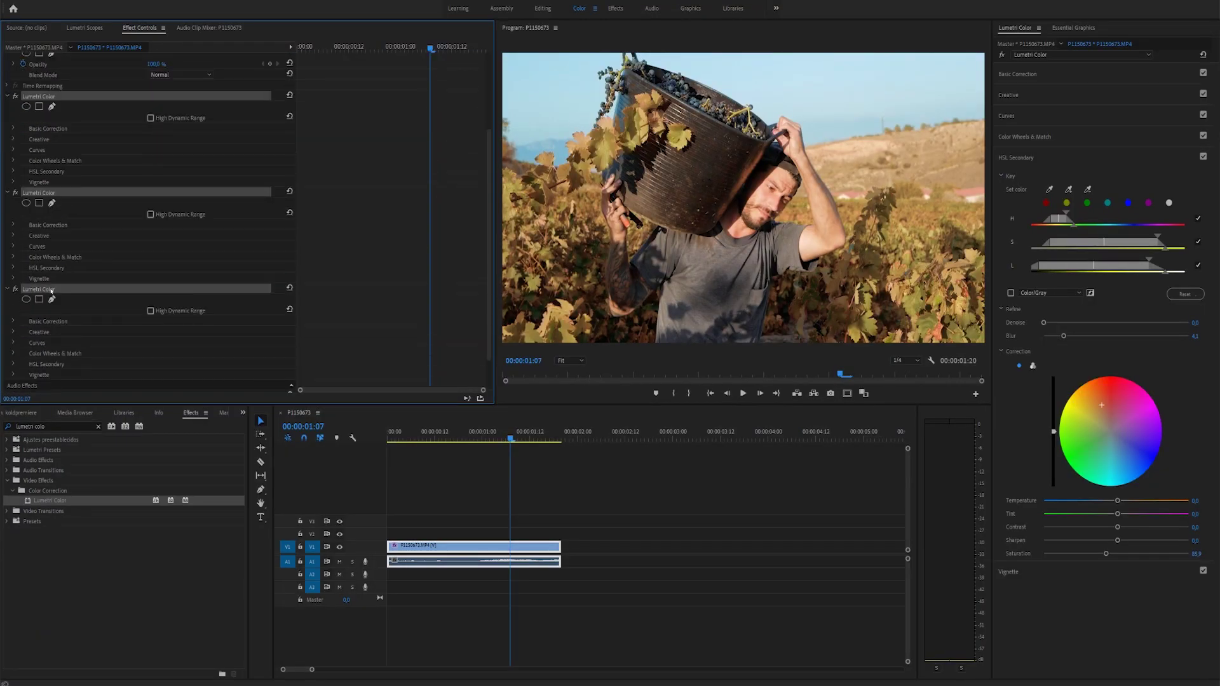
right_click(51, 288)
click(76, 307)
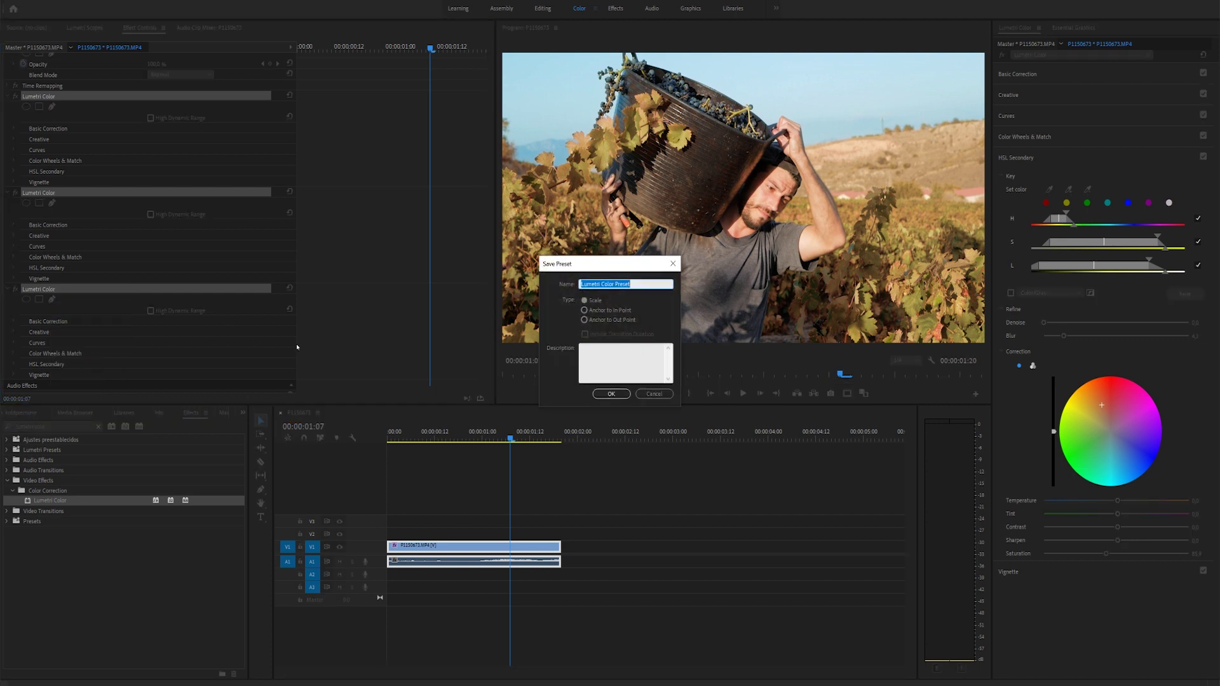
text(Ko)
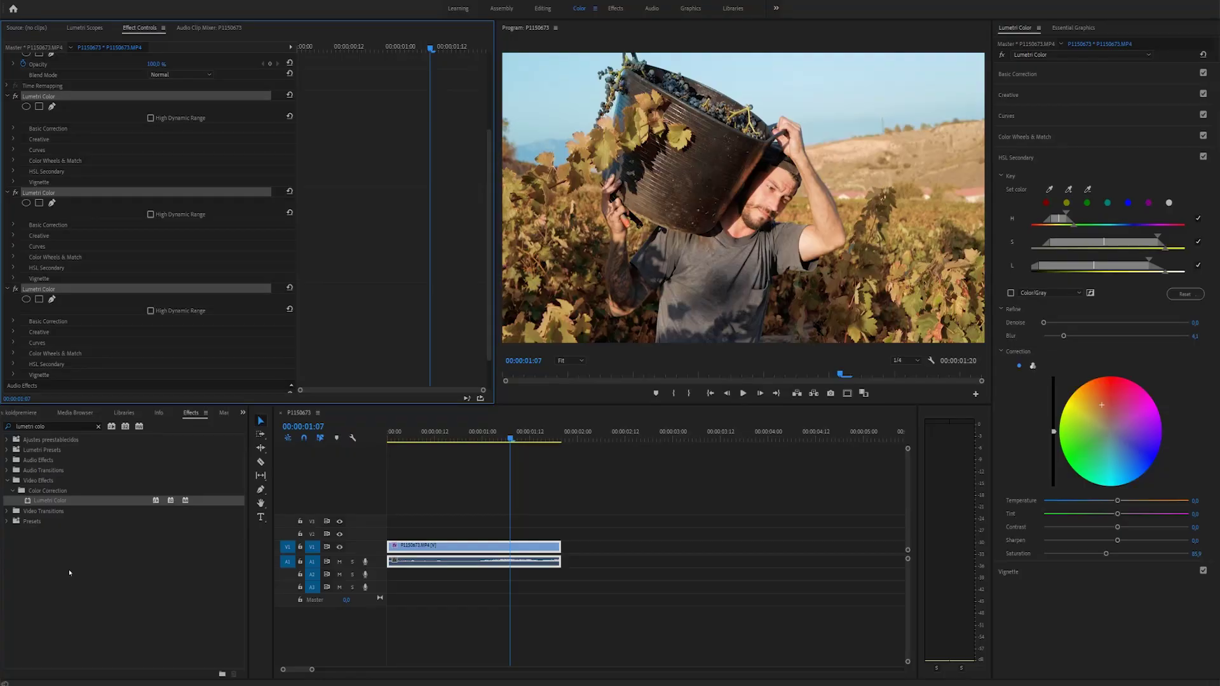
Step: Clear the Effects search and reveal the saved presets koldpreset and KoldStyle
click(70, 572)
click(98, 428)
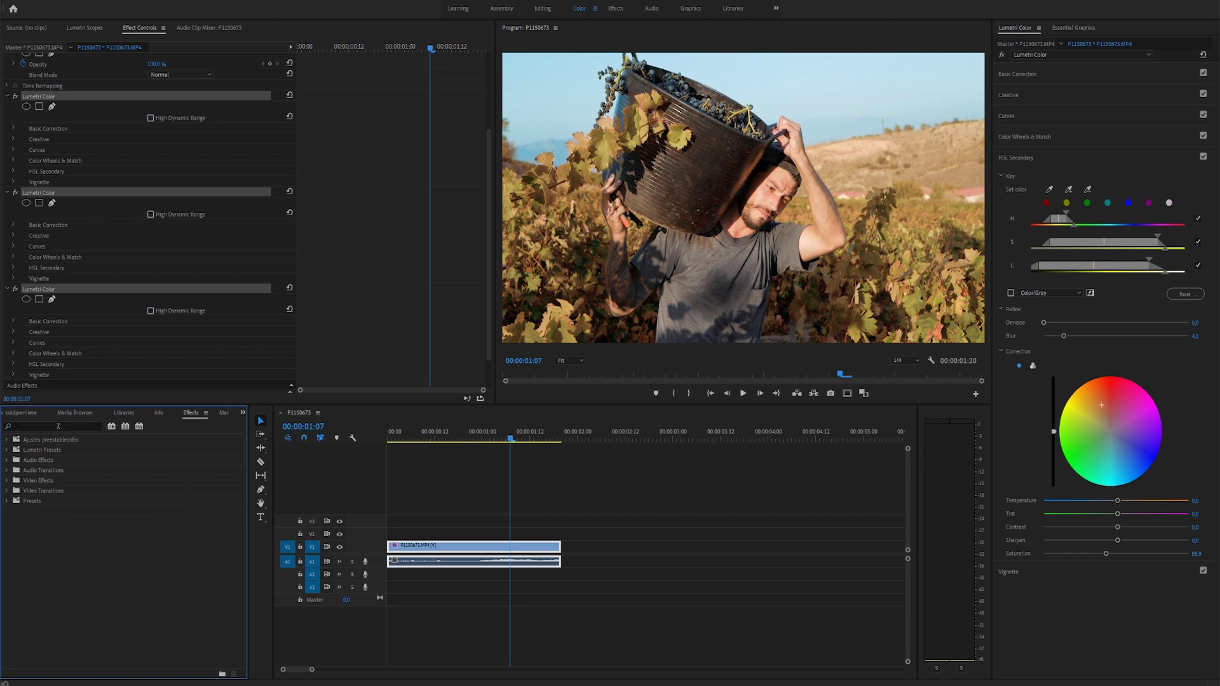
click(57, 426)
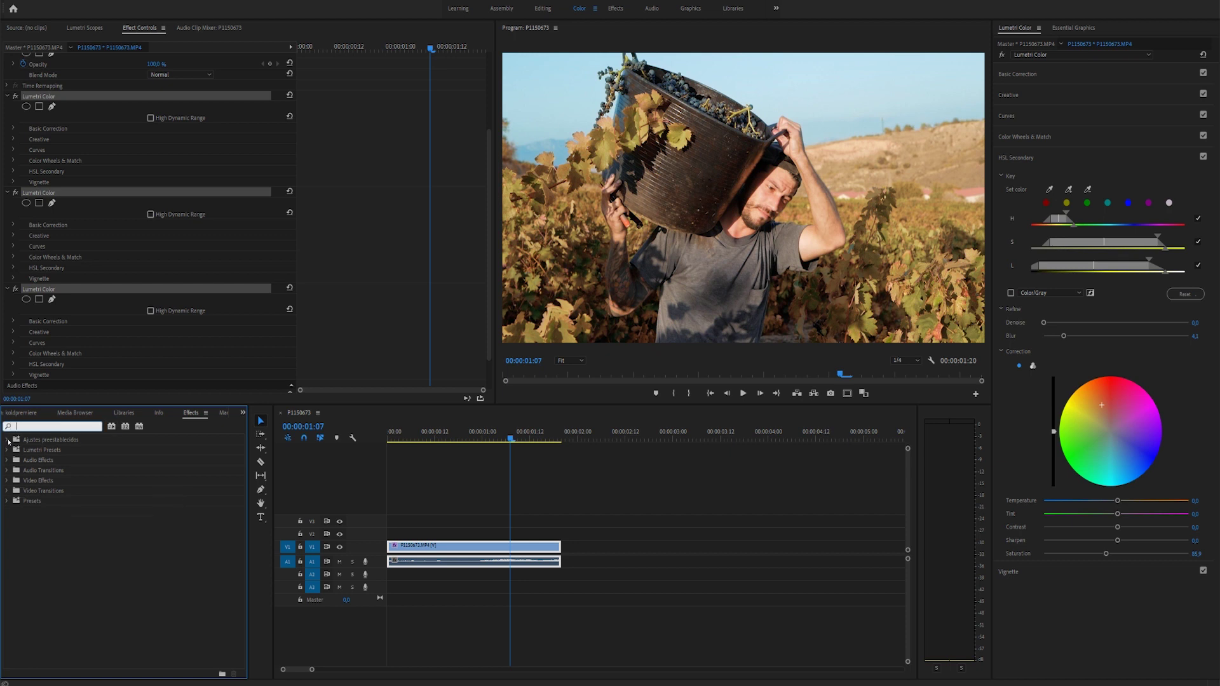
click(8, 439)
click(41, 463)
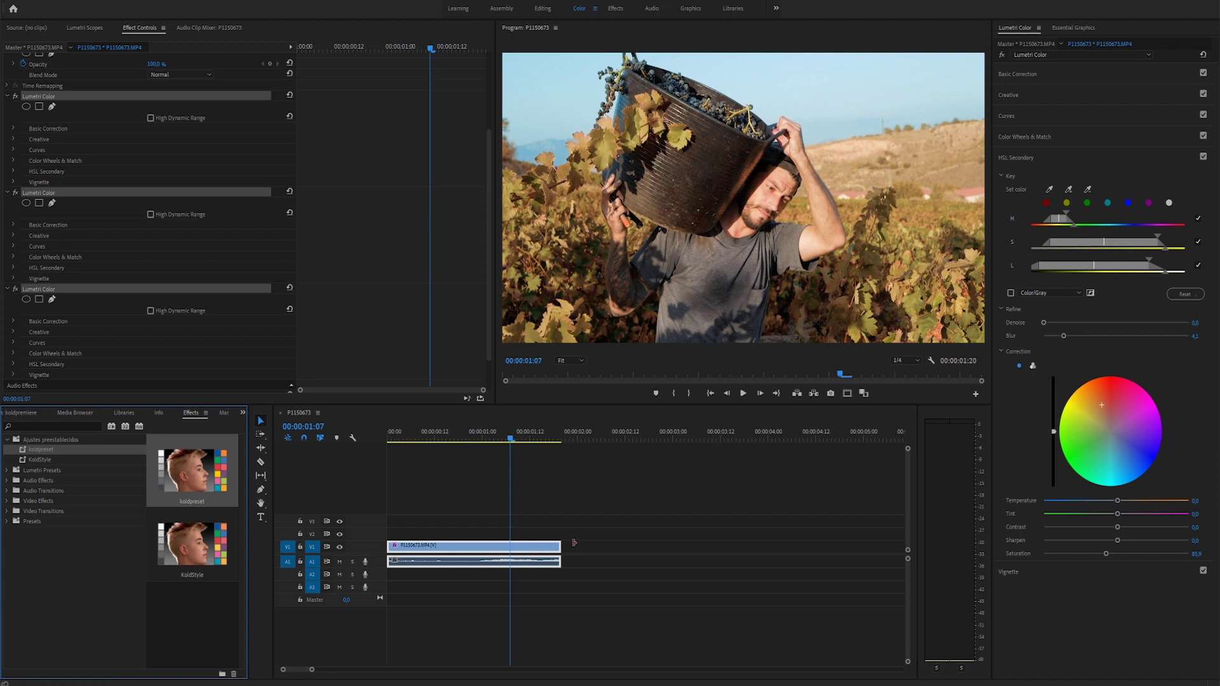
Step: Delete both Lumetri Color effects from the clip, then apply the koldpreset preset
click(667, 610)
click(474, 546)
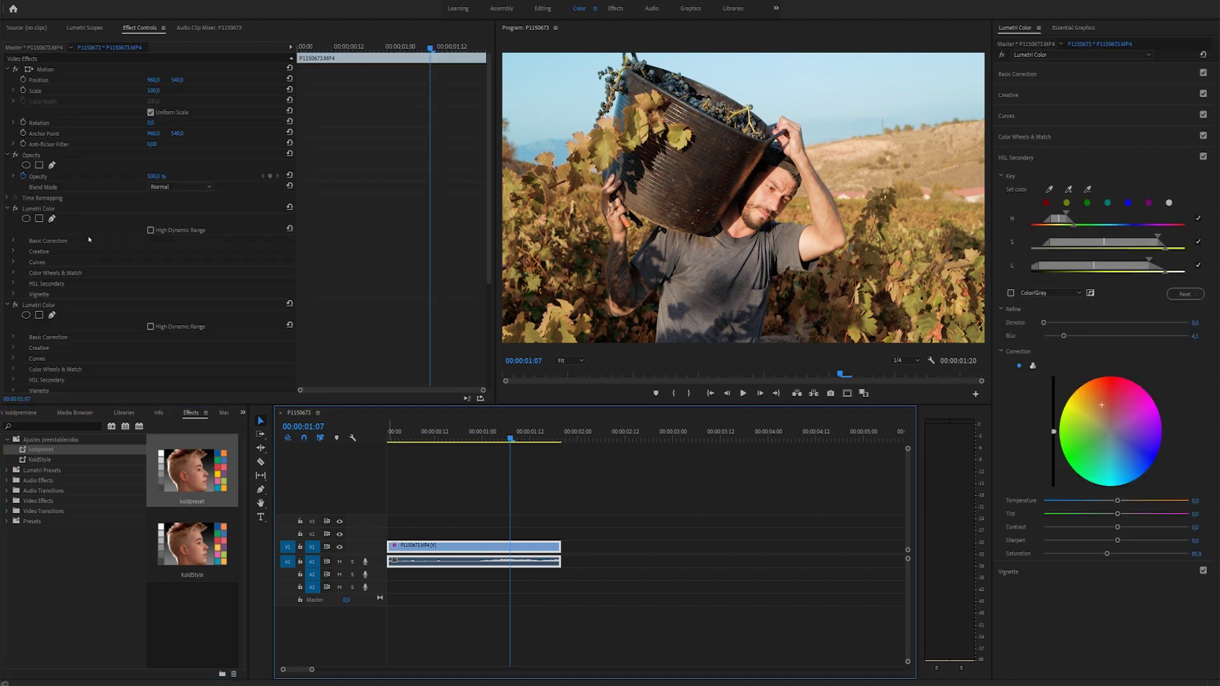
click(45, 307)
key(Delete)
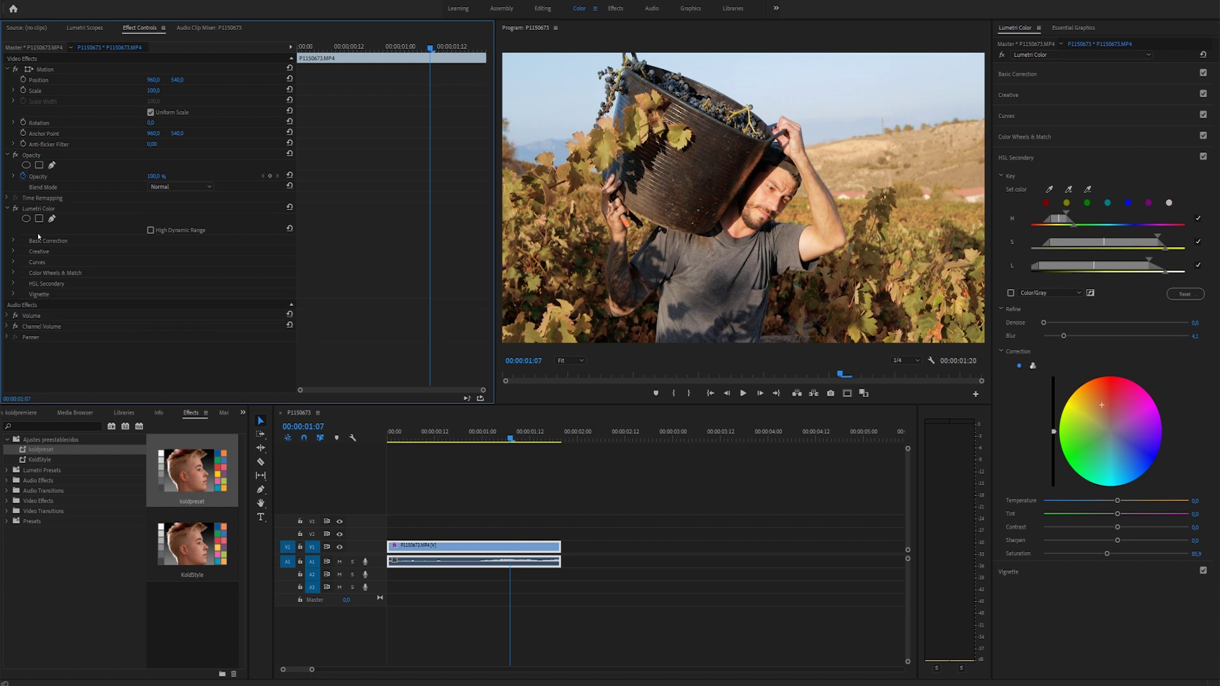
click(37, 212)
key(Delete)
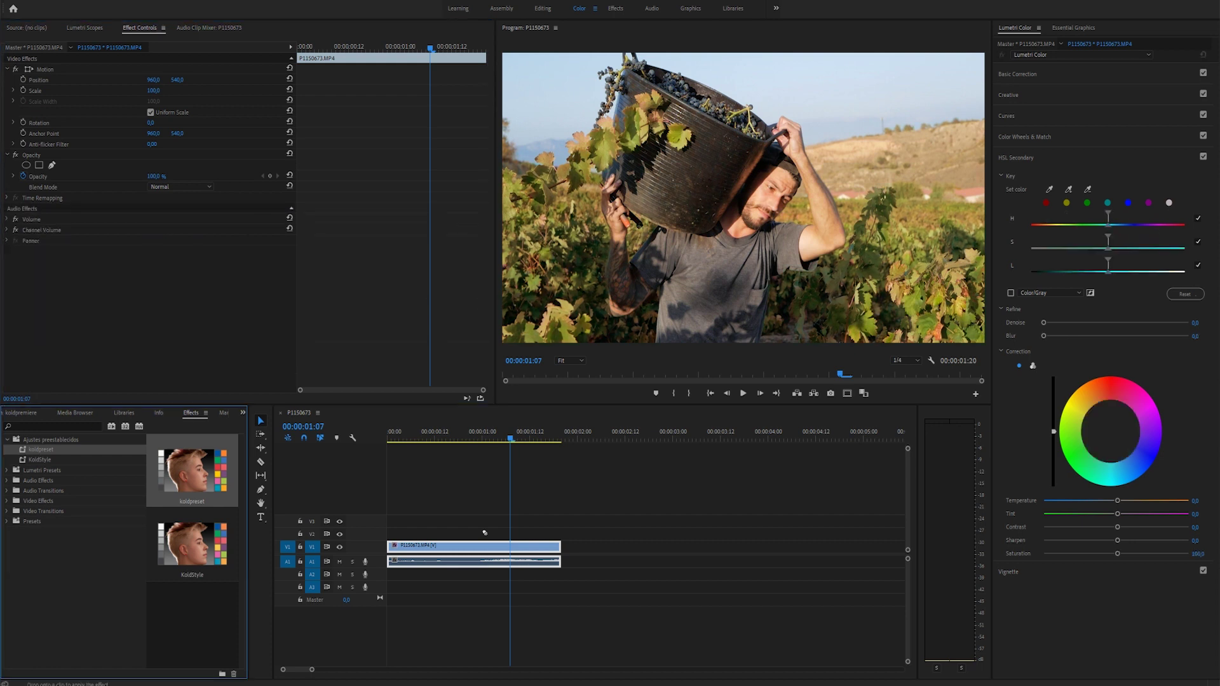
drag(40, 449, 490, 549)
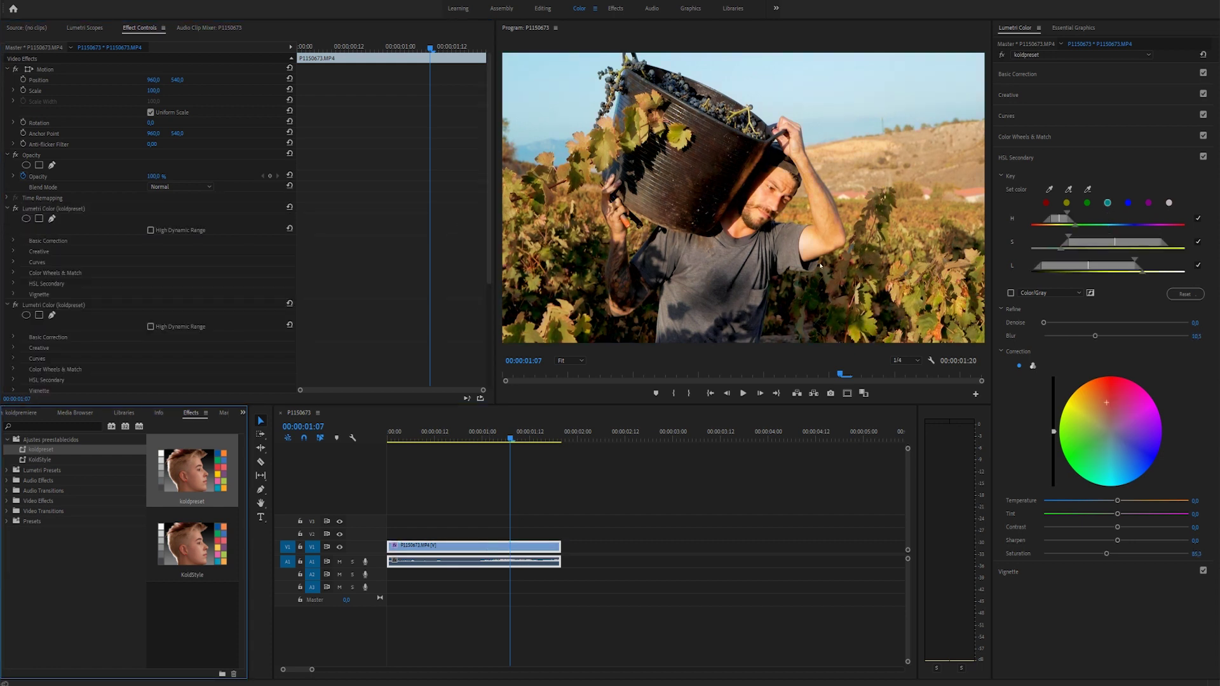